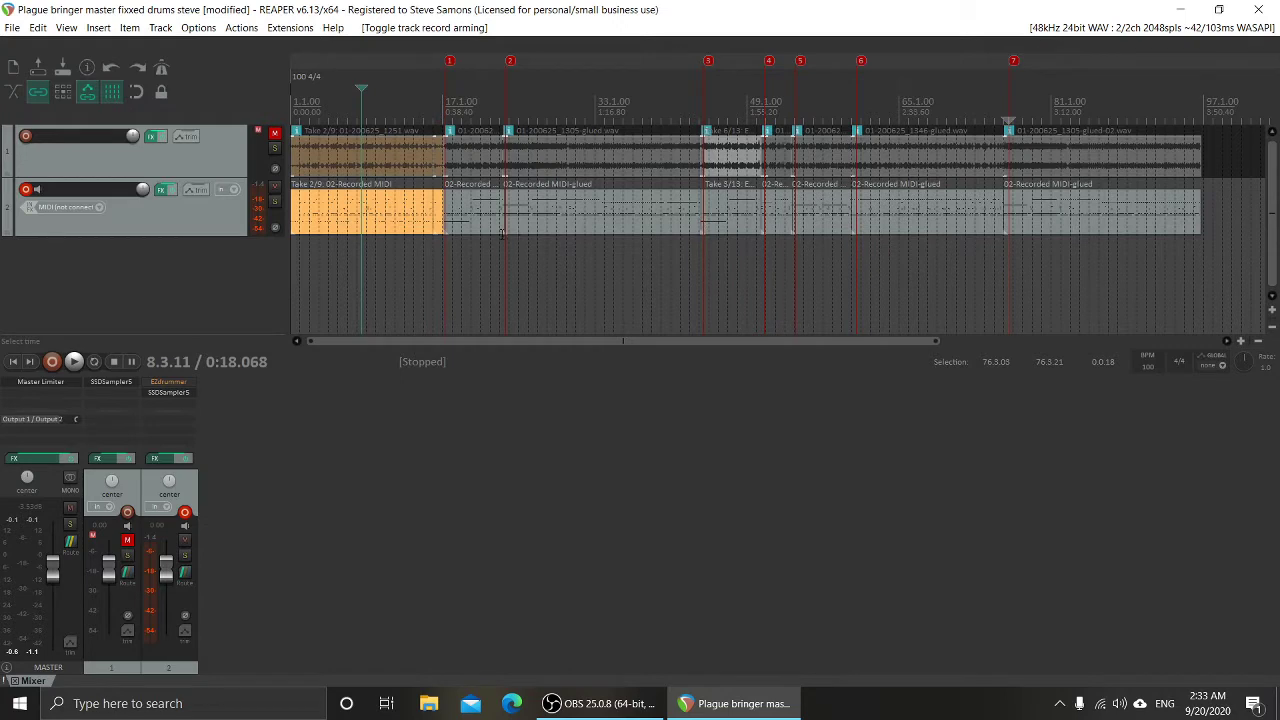
Play short passages of track 2 from around bar 5 and from just after marker 2.
{"action": "left_click", "coordinate": [176, 221]}
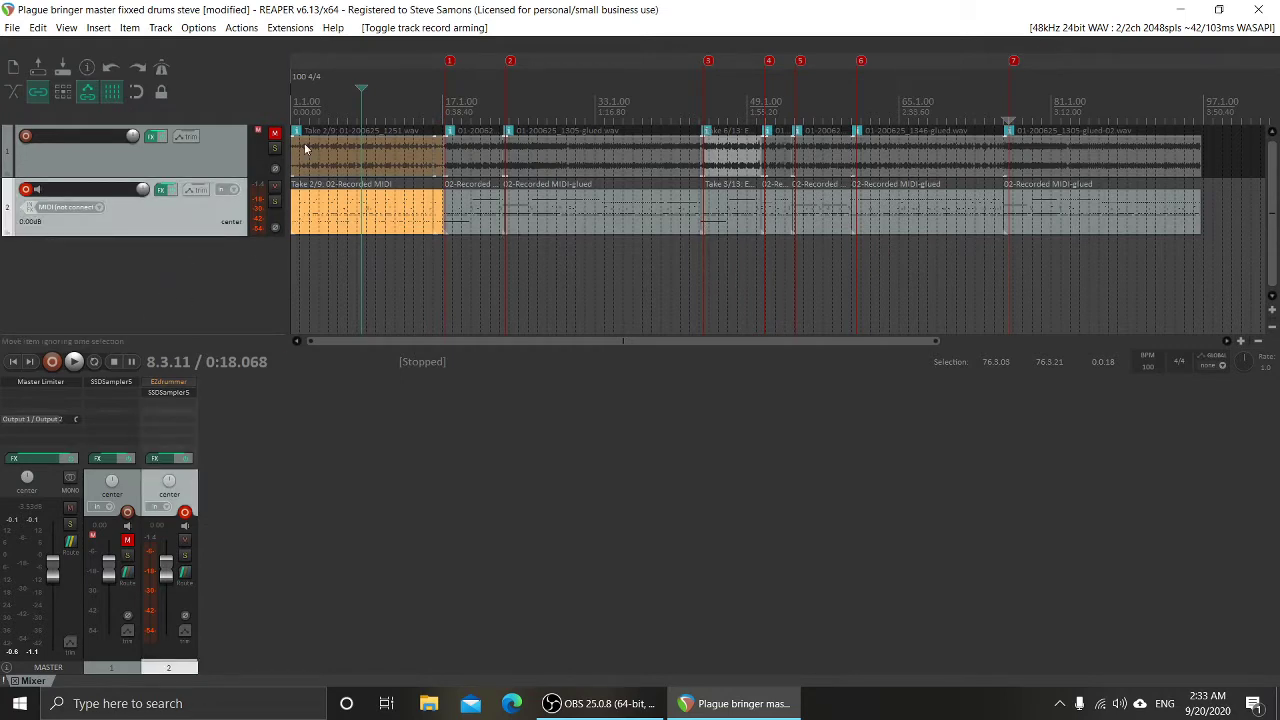
{"action": "left_click", "coordinate": [331, 112]}
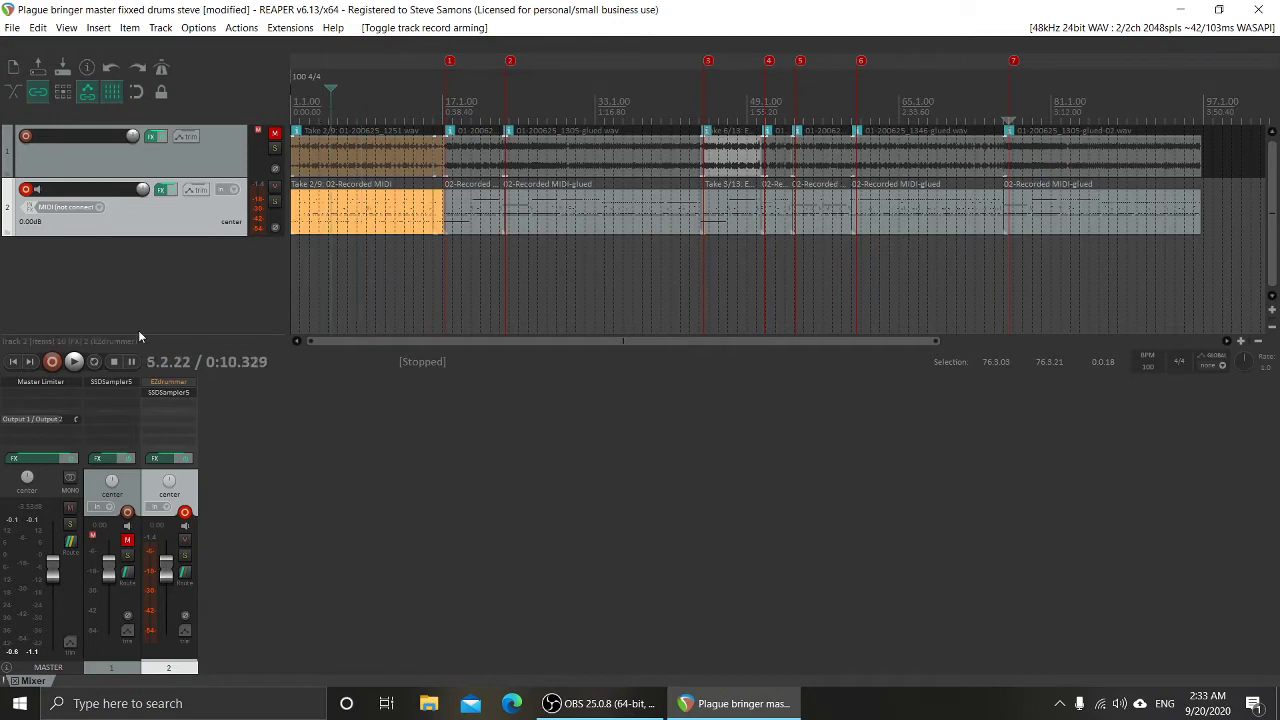
{"action": "left_click", "coordinate": [75, 362]}
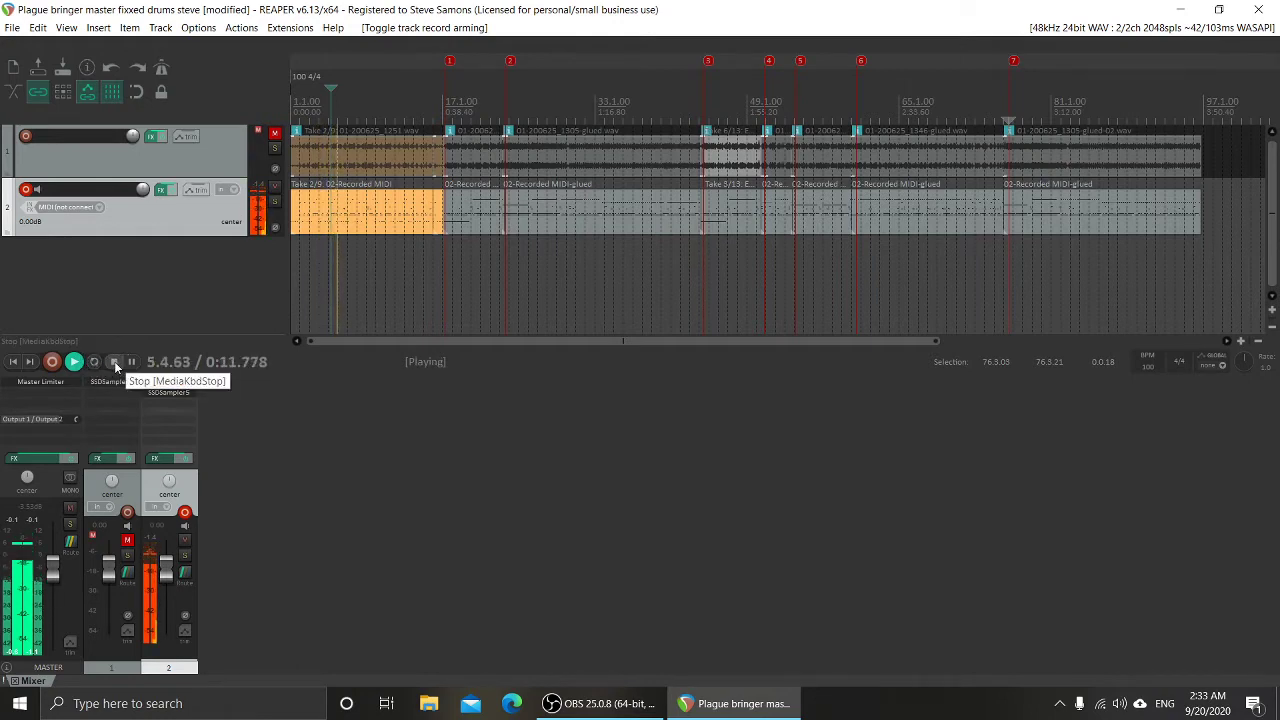
{"action": "left_click", "coordinate": [114, 361]}
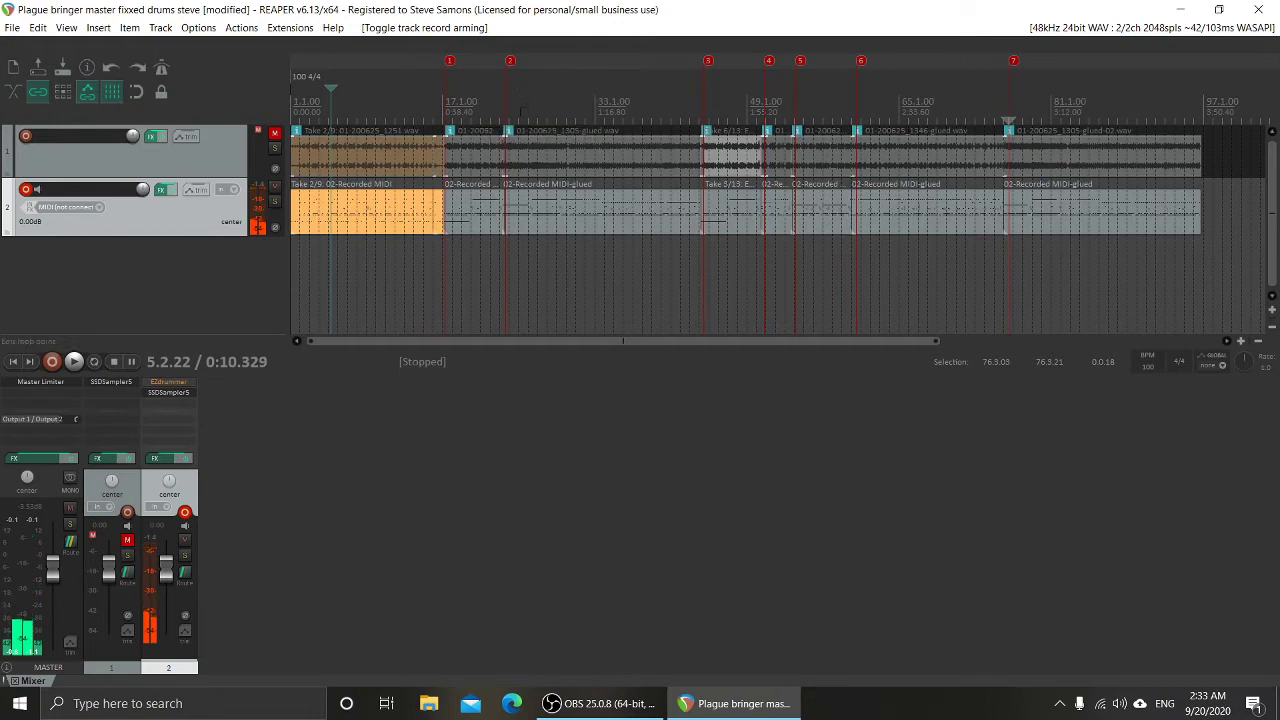
{"action": "left_click", "coordinate": [518, 107]}
{"action": "left_click", "coordinate": [74, 362]}
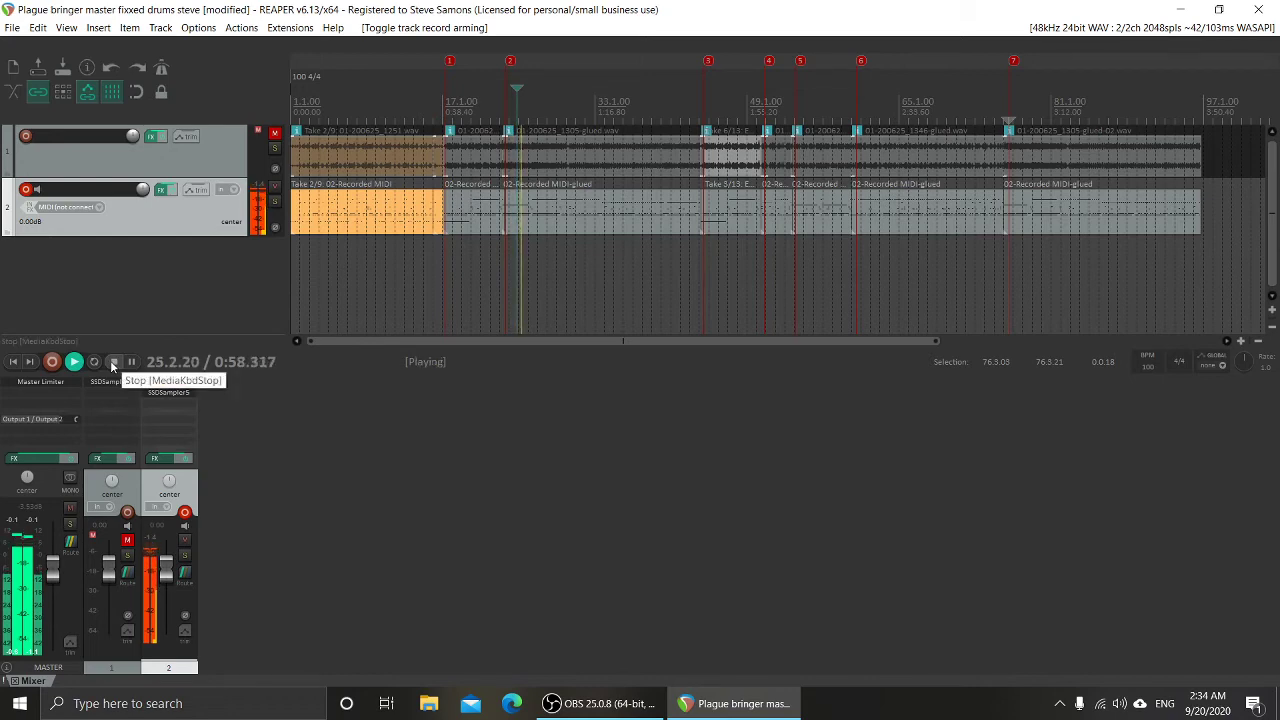
{"action": "left_click", "coordinate": [113, 363]}
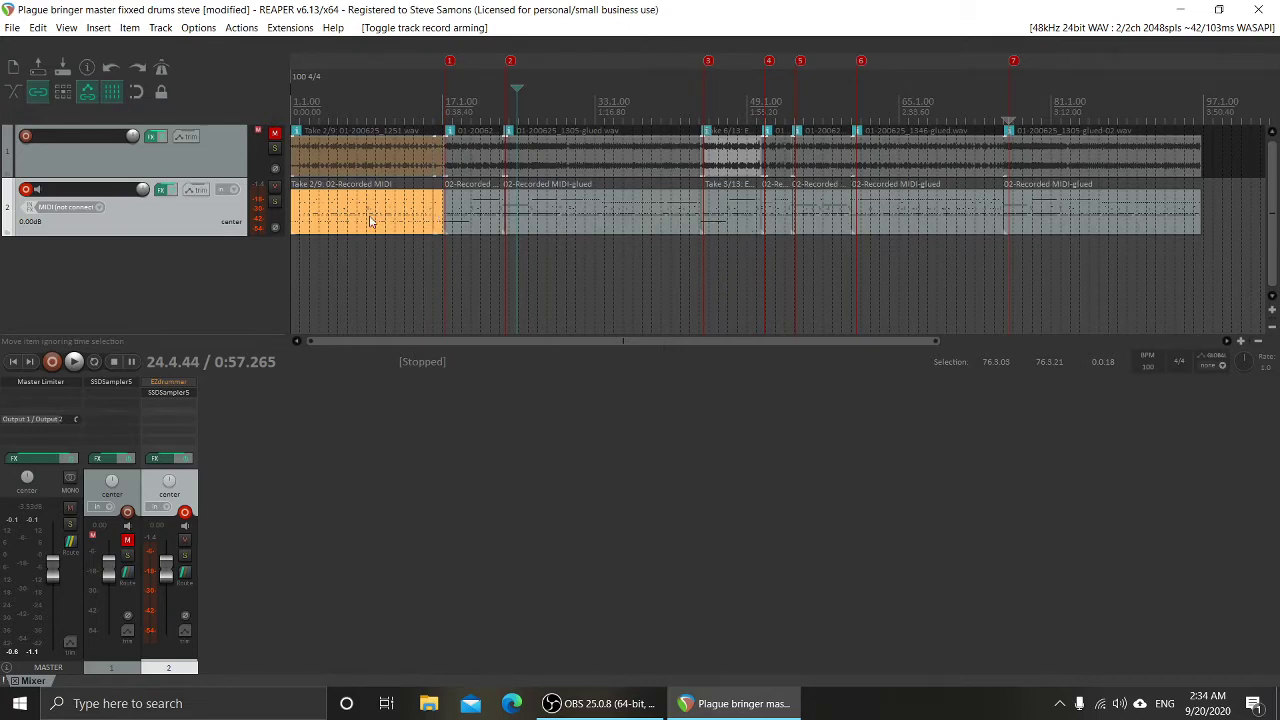
Open track 2's MIDI item between markers 1 and 2 in the MIDI editor, look at its notes and close it.
{"action": "double_click", "coordinate": [487, 213]}
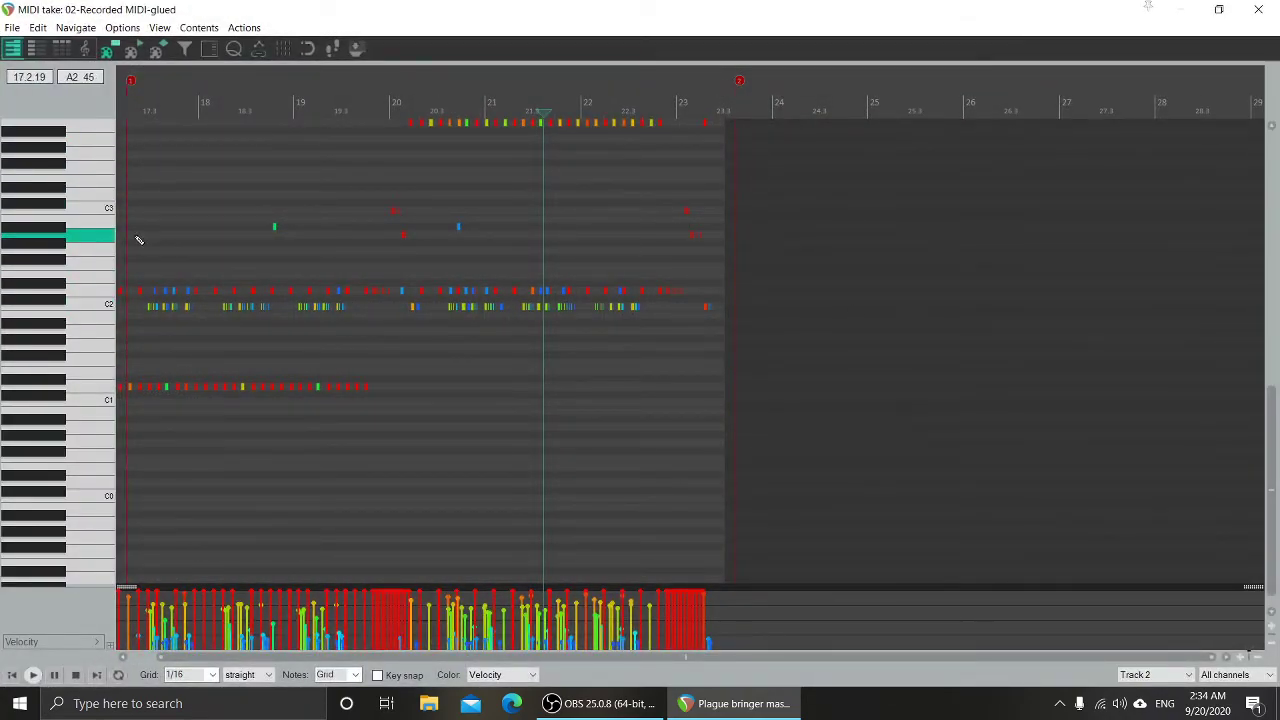
{"action": "left_click", "coordinate": [1258, 9]}
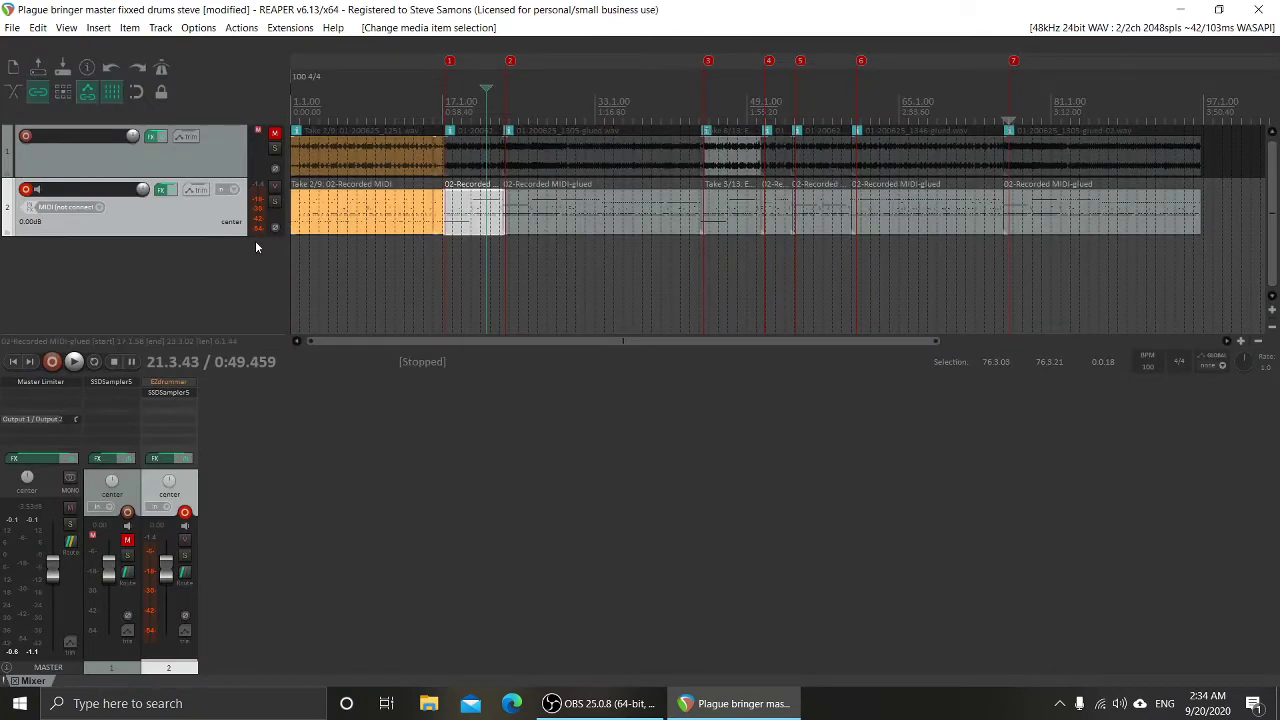
Duplicate track 2 with its MIDI items and mute the original track.
{"action": "right_click", "coordinate": [191, 219]}
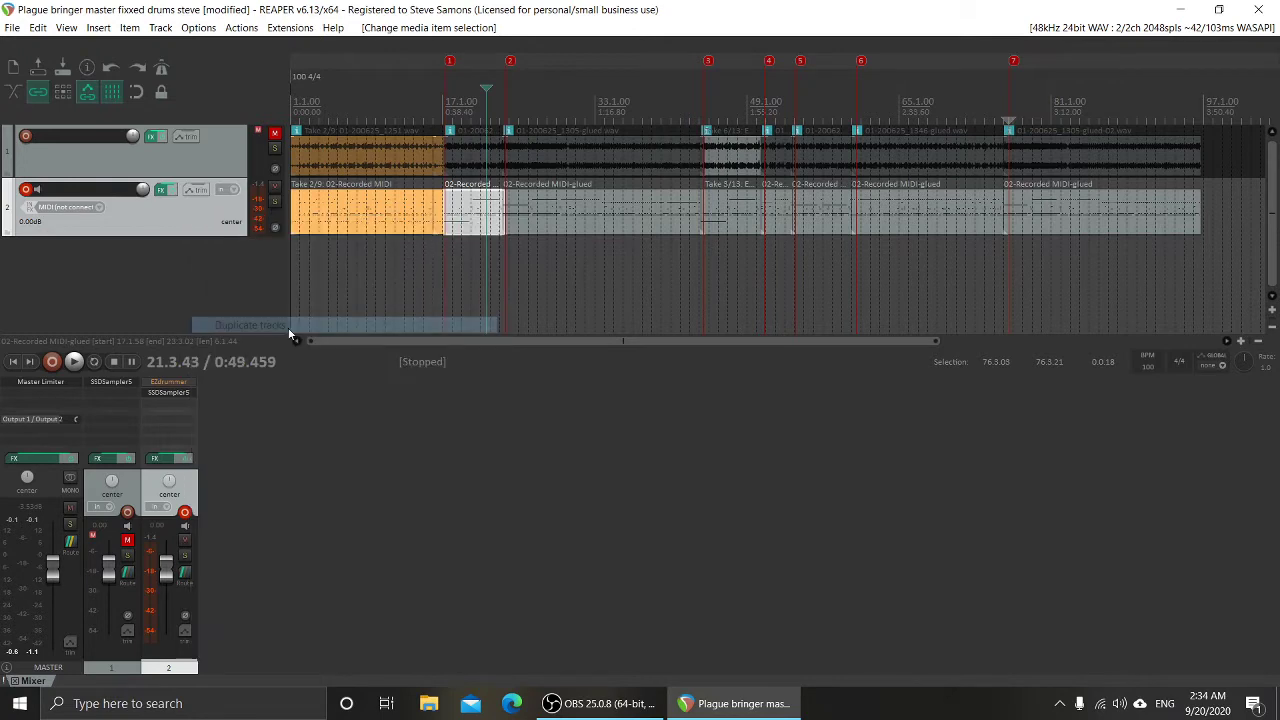
{"action": "key", "text": "Escape"}
{"action": "key", "text": "ctrl+alt+d"}
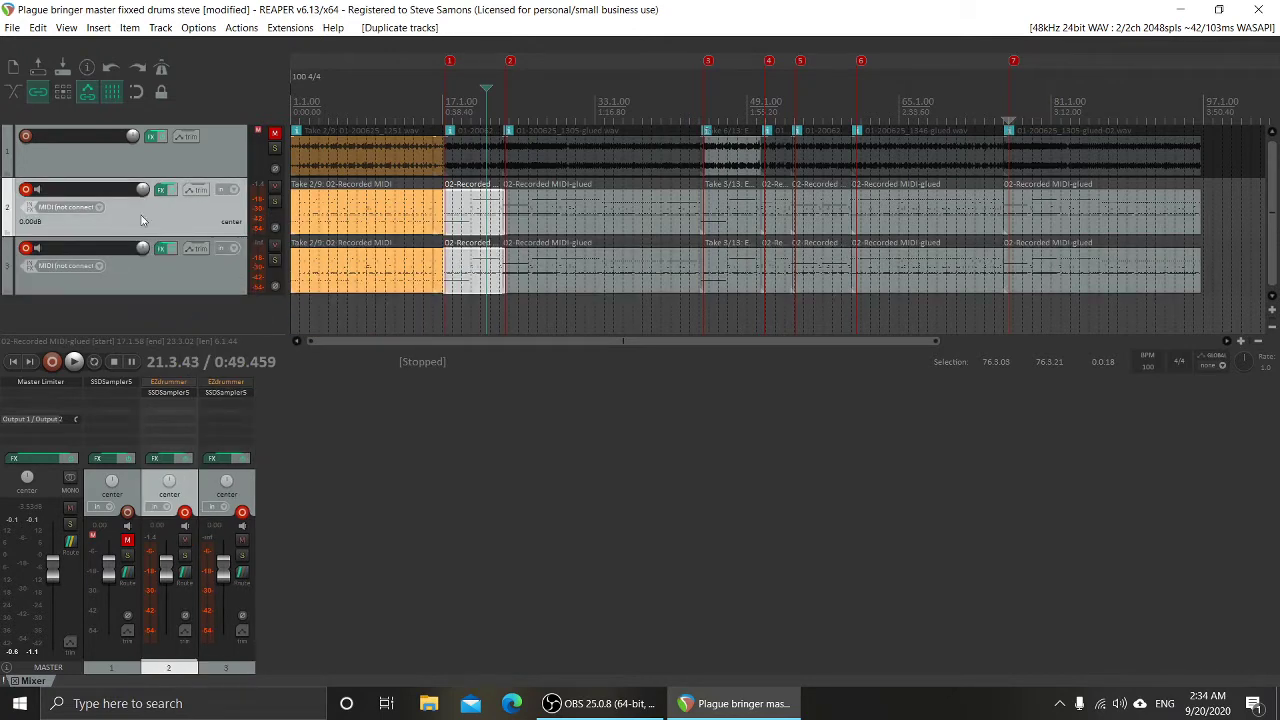
{"action": "left_click", "coordinate": [275, 187]}
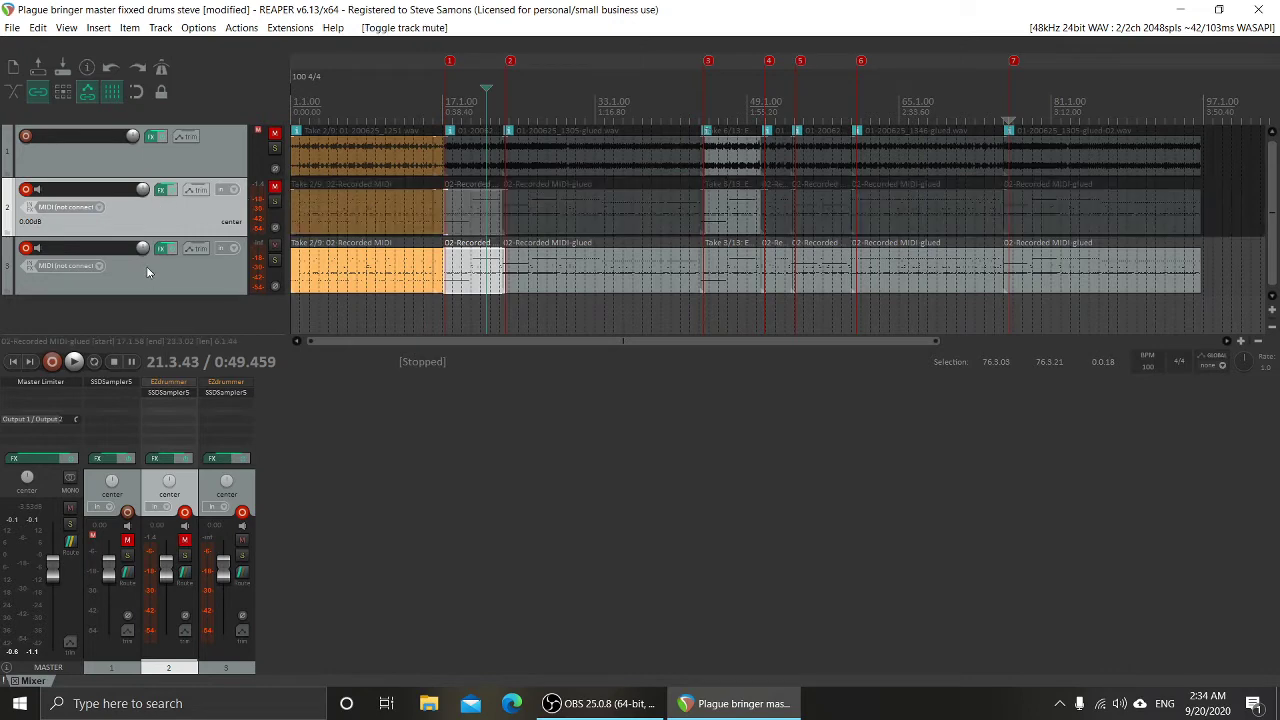
Select all MIDI items on the duplicated track 3 and glue them into a single item.
{"action": "left_click", "coordinate": [209, 287]}
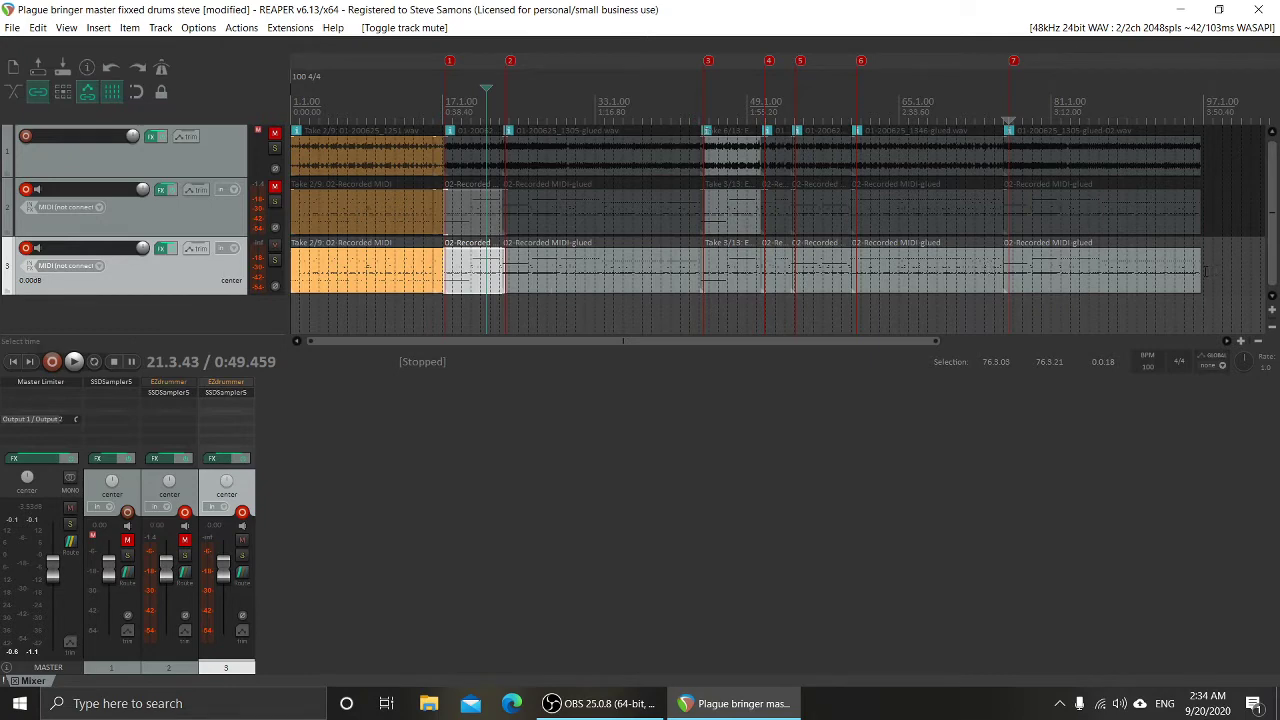
{"action": "left_click_drag", "start_coordinate": [1205, 270], "coordinate": [293, 270]}
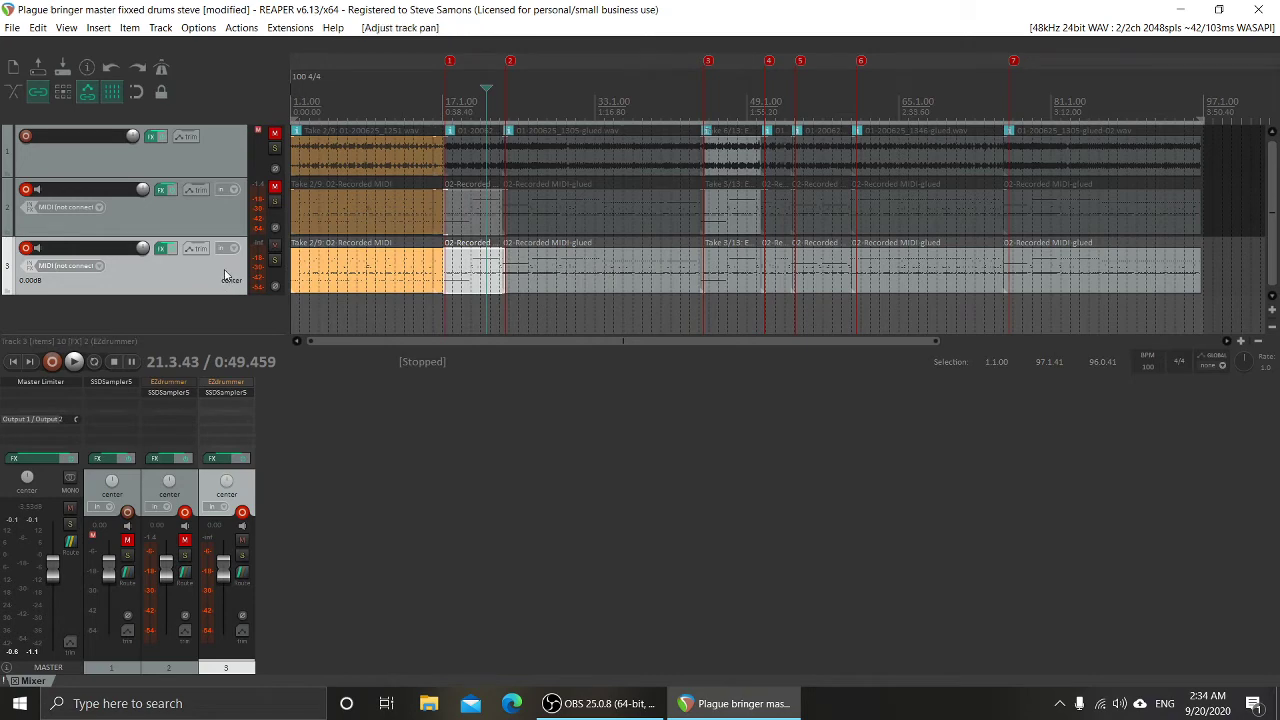
{"action": "left_click", "coordinate": [226, 275]}
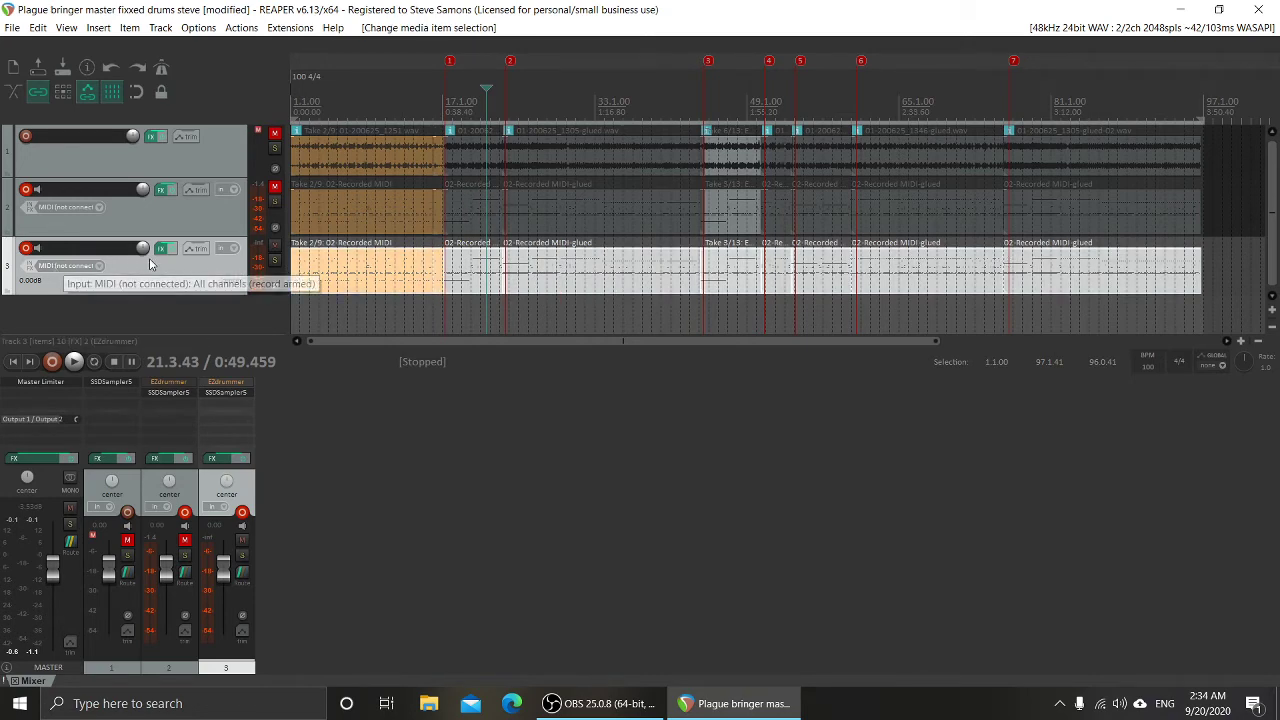
{"action": "right_click", "coordinate": [407, 271]}
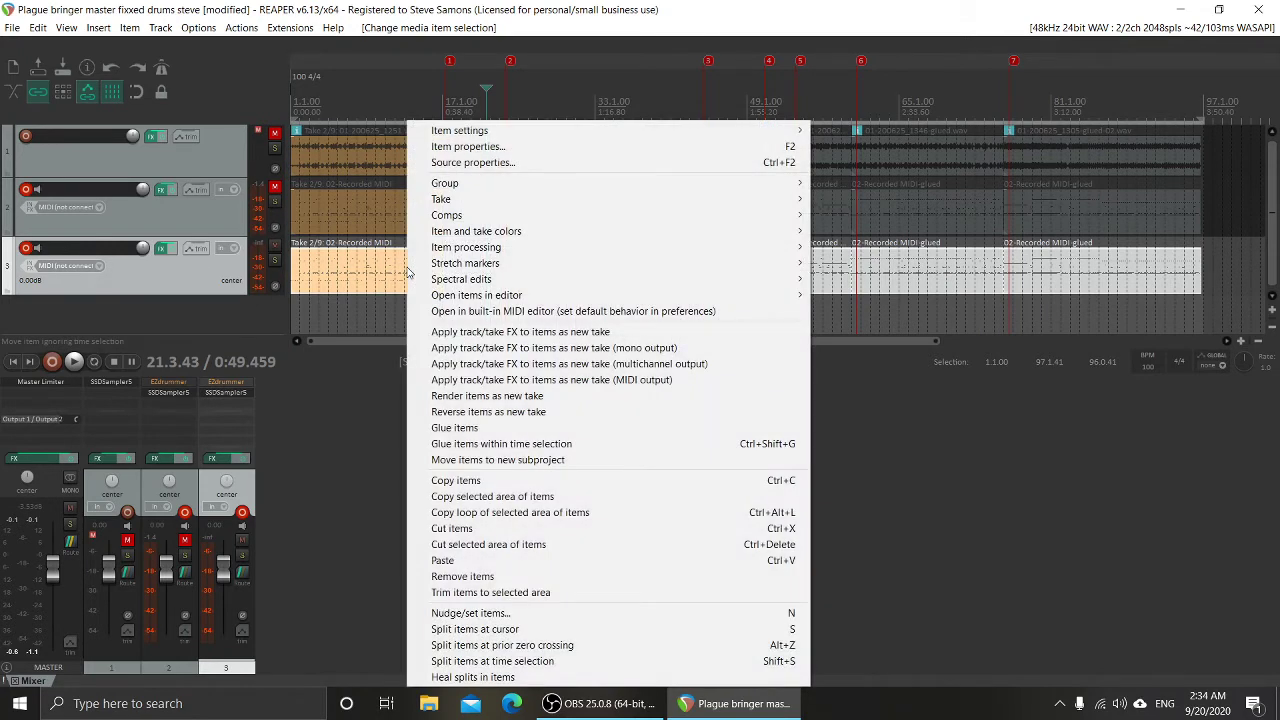
{"action": "left_click", "coordinate": [461, 428]}
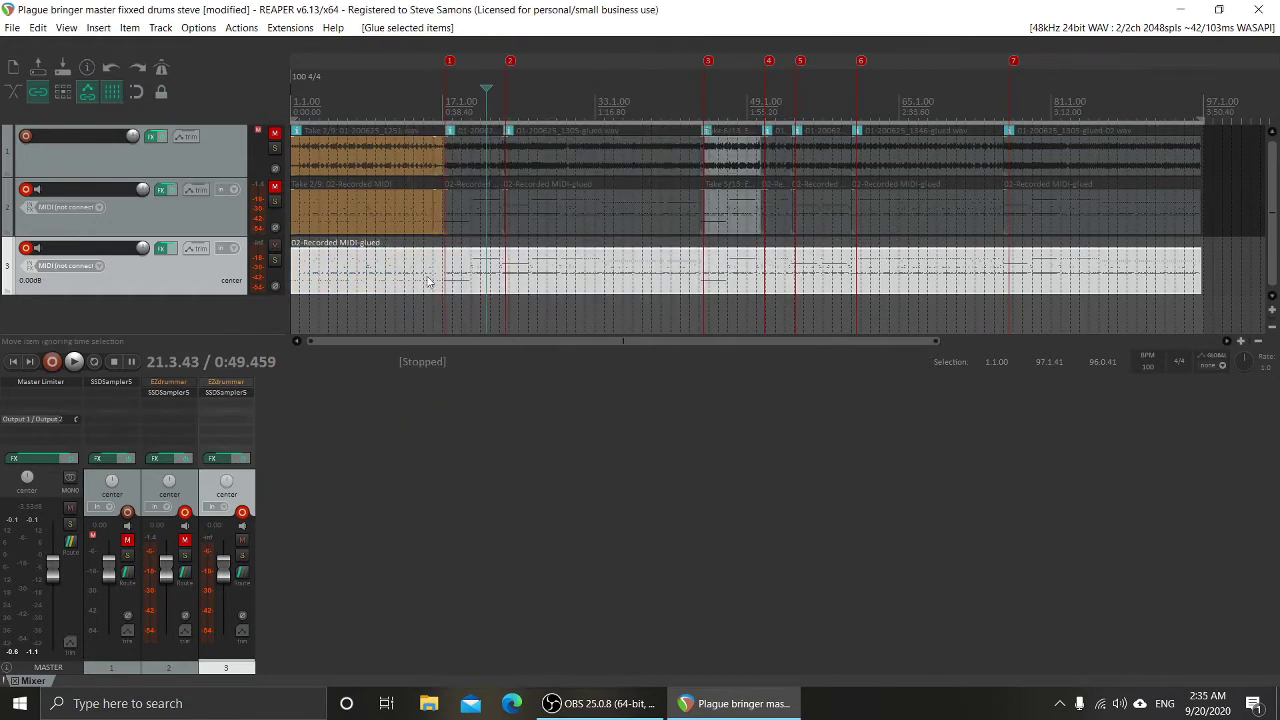
Open the glued MIDI item on track 3 in the MIDI editor.
{"action": "left_click", "coordinate": [970, 288]}
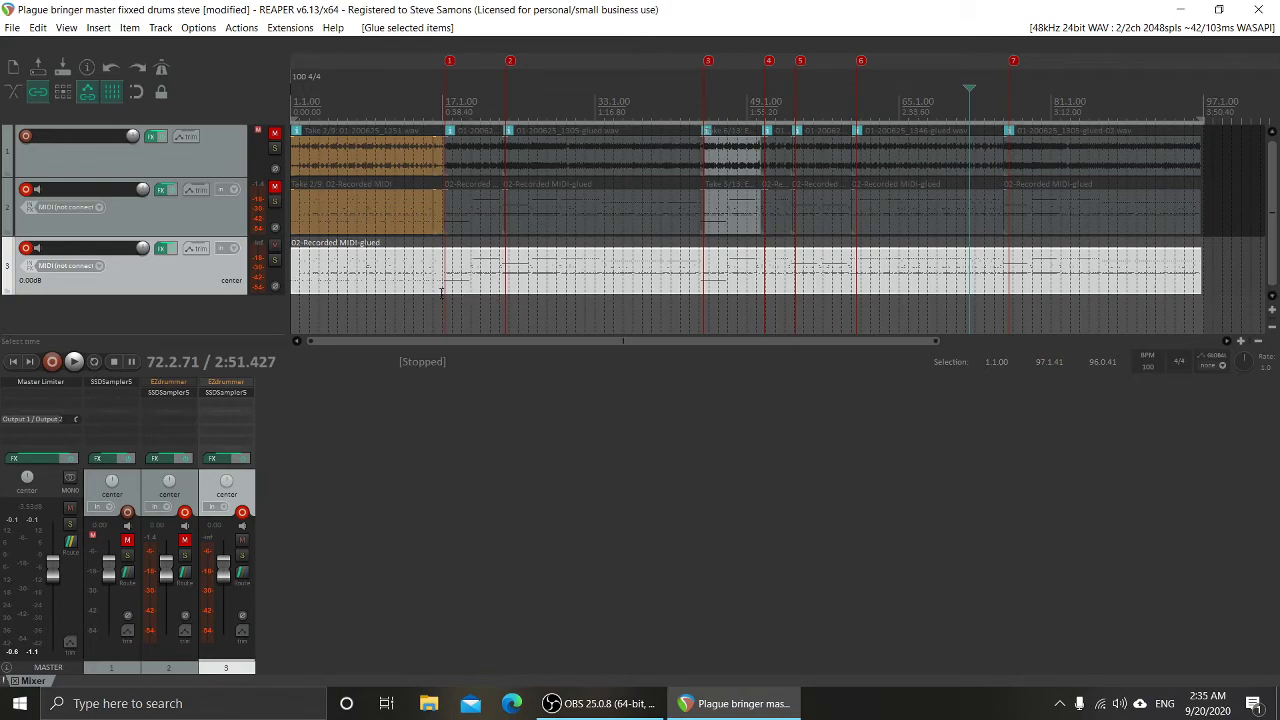
{"action": "left_click", "coordinate": [385, 281]}
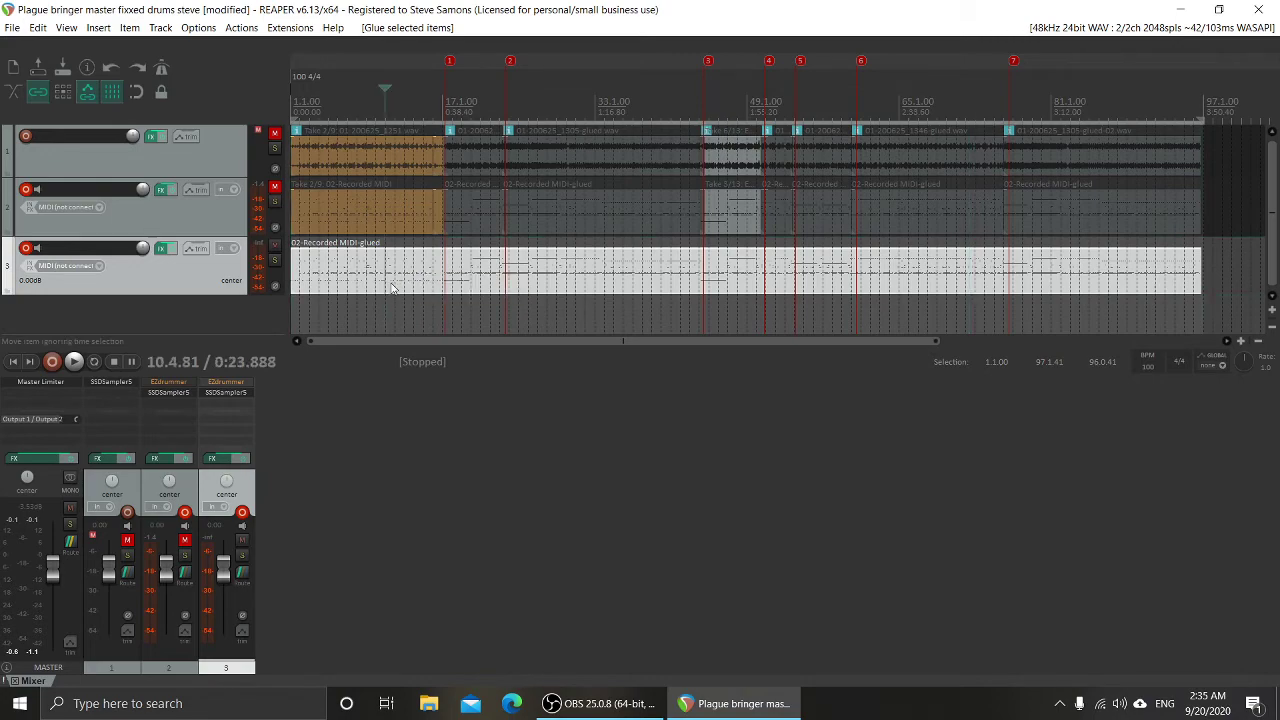
{"action": "double_click", "coordinate": [341, 276]}
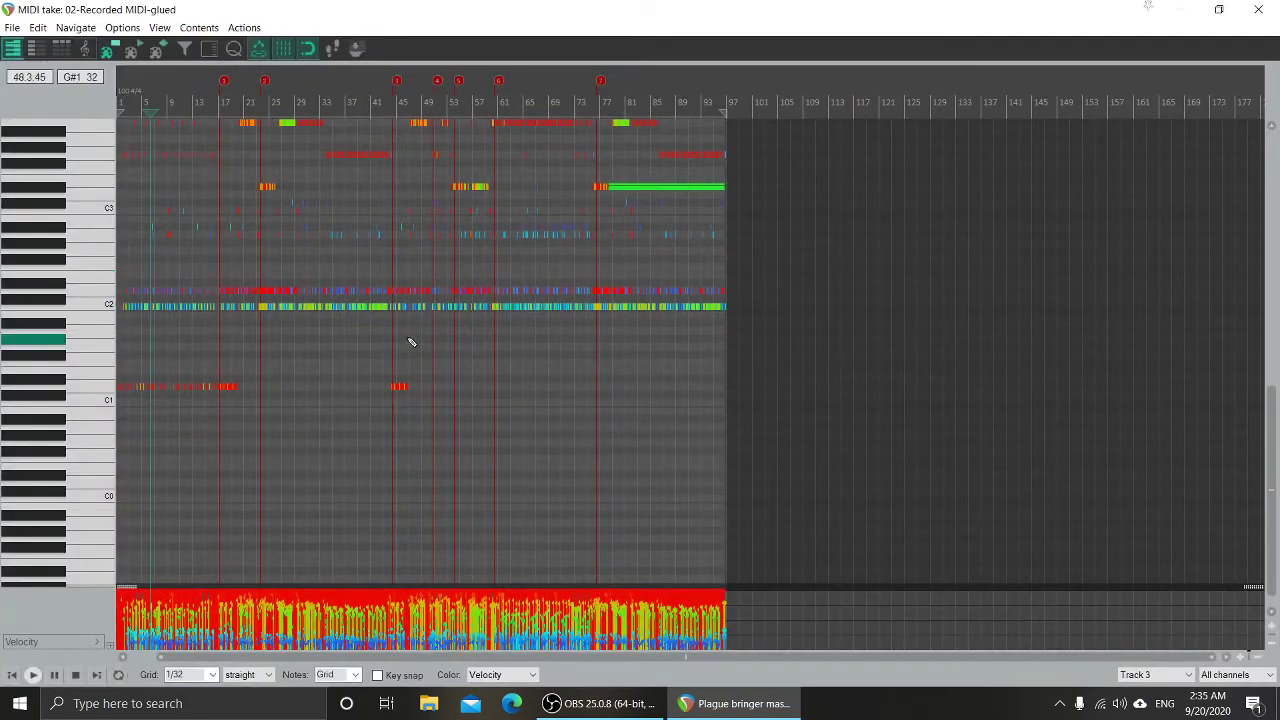
Examine the notes and velocities of the glued item, from the whole song down to bars 4 to 8.
{"action": "scroll", "coordinate": [334, 334], "scroll_direction": "up", "scroll_amount": 5}
{"action": "scroll", "coordinate": [571, 363], "scroll_direction": "down", "scroll_amount": 4}
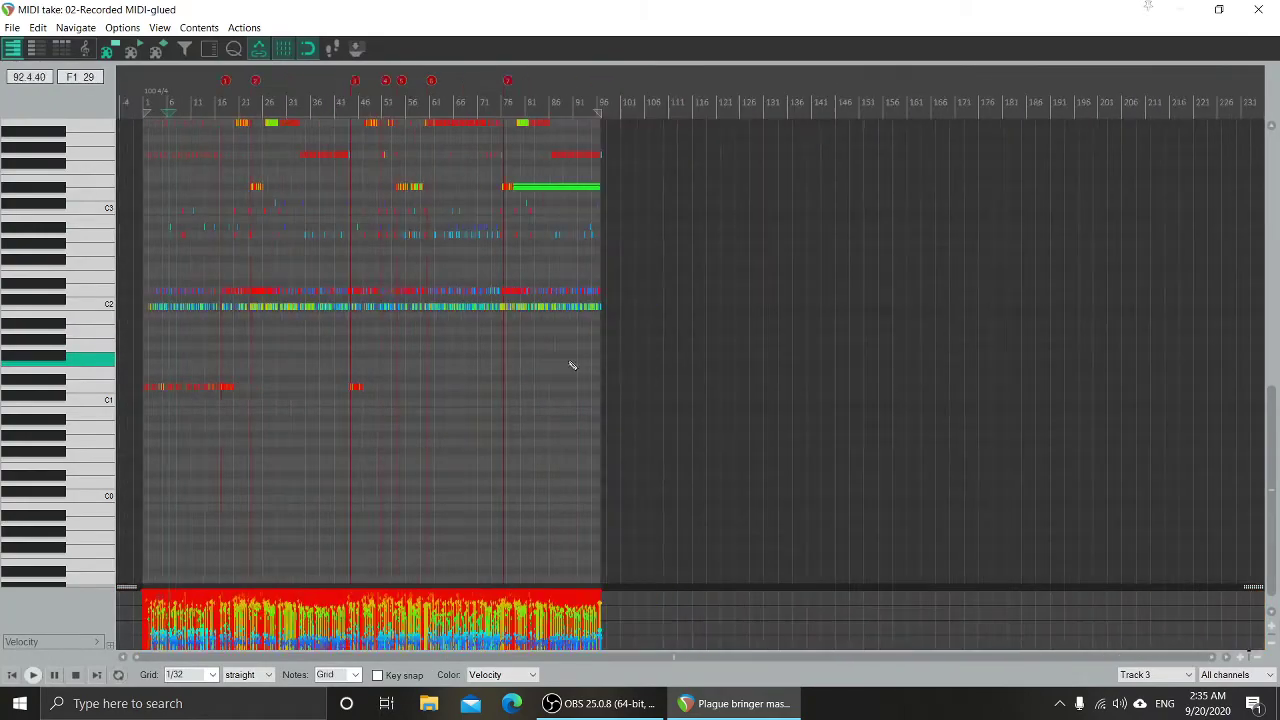
{"action": "scroll", "coordinate": [500, 354], "scroll_direction": "up", "scroll_amount": 3}
{"action": "scroll", "coordinate": [606, 360], "scroll_direction": "down", "scroll_amount": 3}
{"action": "scroll", "coordinate": [646, 333], "scroll_direction": "up", "scroll_amount": 3}
{"action": "scroll", "coordinate": [820, 291], "scroll_direction": "up", "scroll_amount": 10}
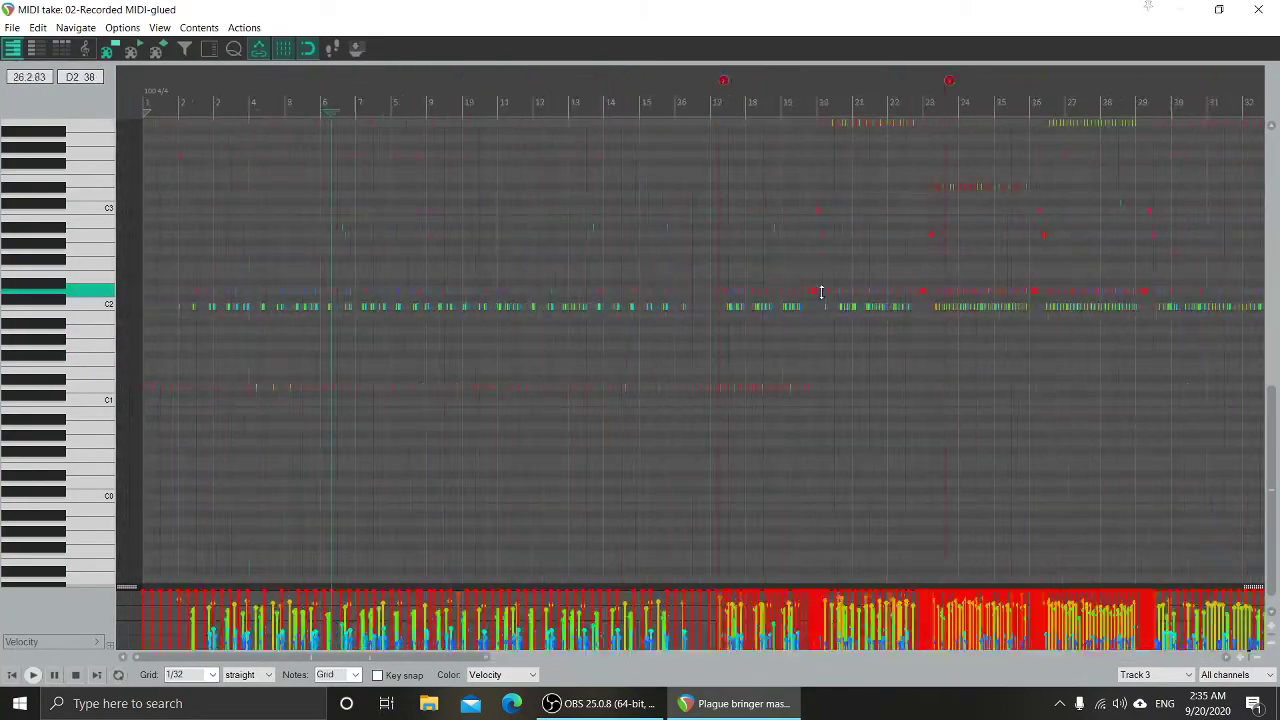
{"action": "scroll", "coordinate": [414, 309], "scroll_direction": "up", "scroll_amount": 6}
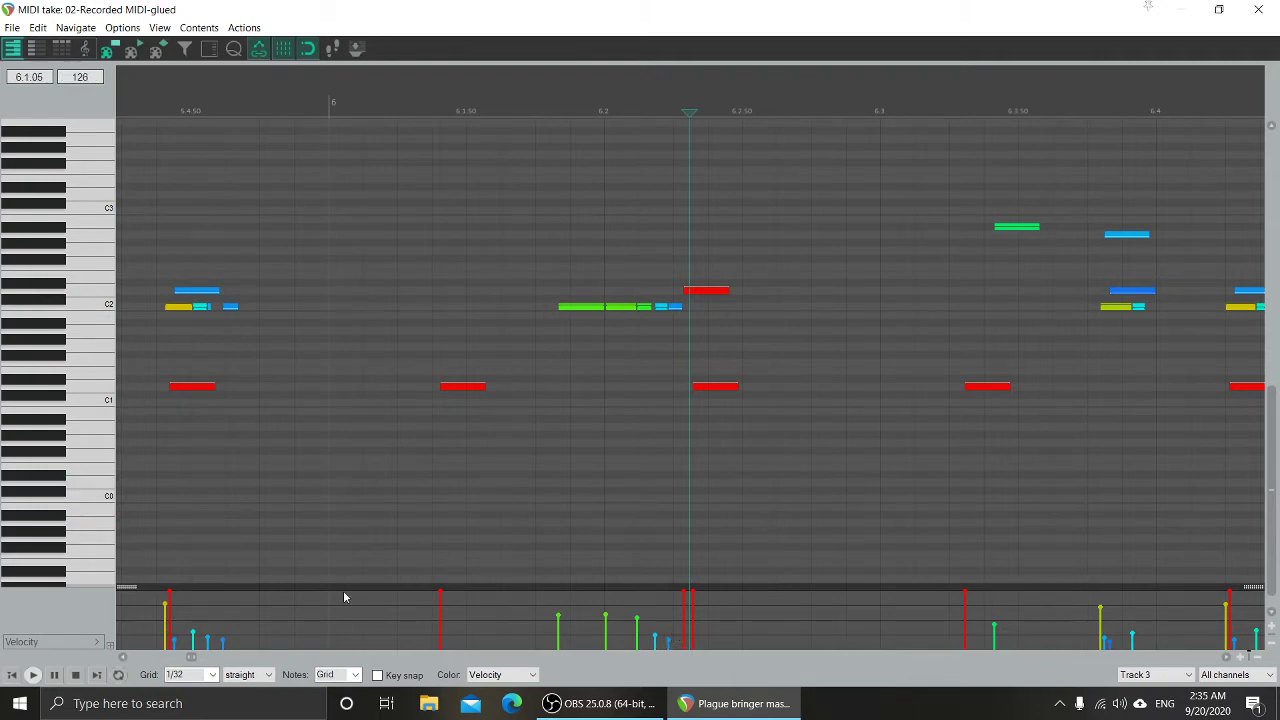
{"action": "scroll", "coordinate": [360, 280], "scroll_direction": "down", "scroll_amount": 3}
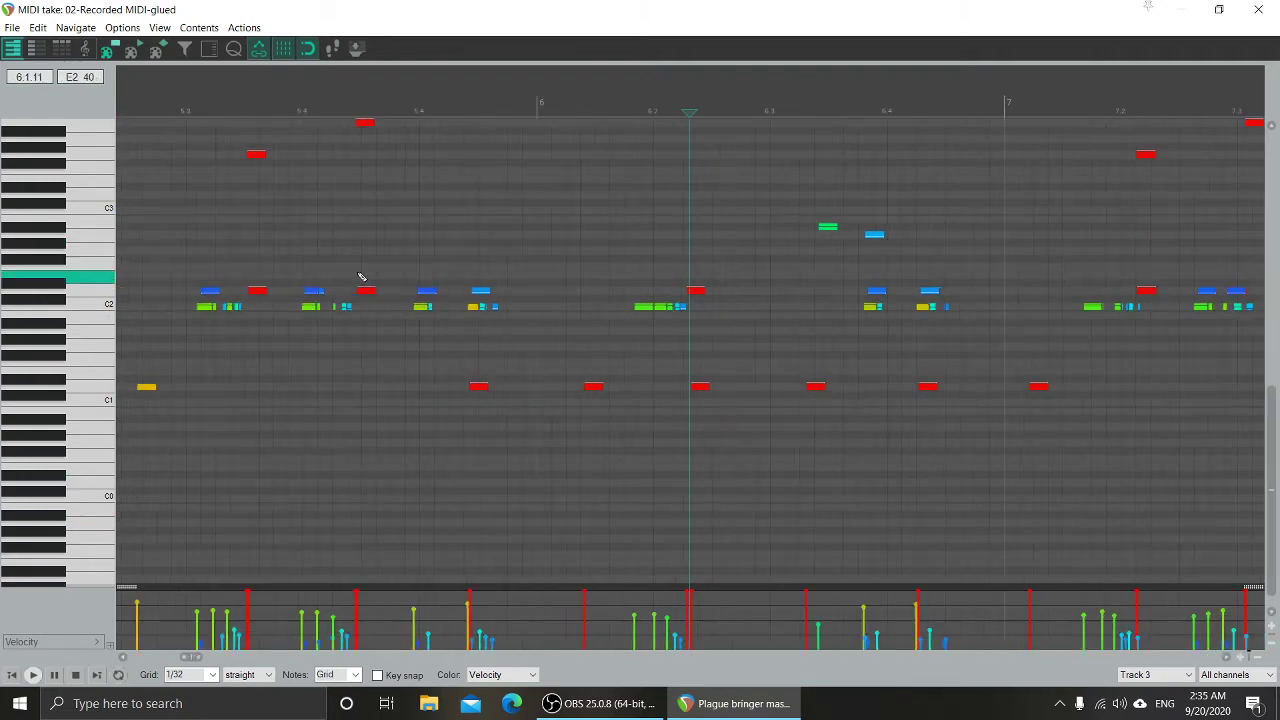
{"action": "scroll", "coordinate": [343, 310], "scroll_direction": "down", "scroll_amount": 2}
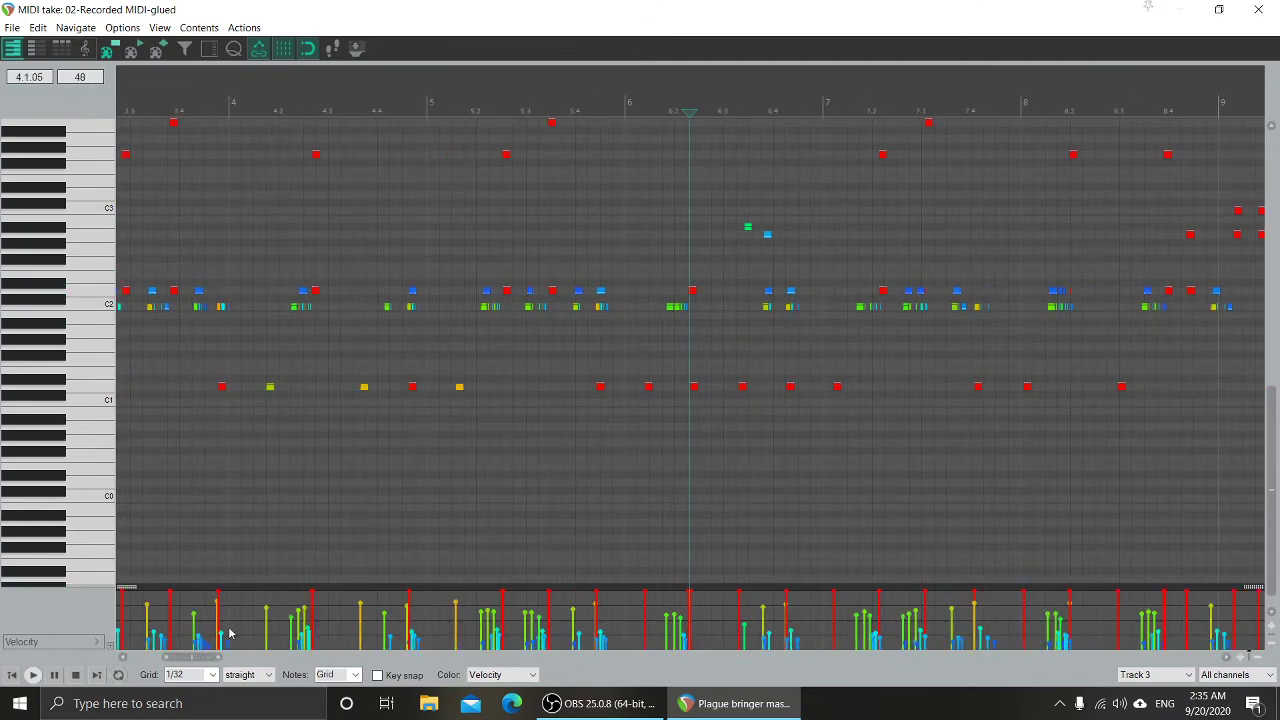
Inspect the low-velocity C2 notes near the end of bar 3 and just before the D2 hit in bar 6.
{"action": "left_click", "coordinate": [161, 637]}
{"action": "left_click", "coordinate": [160, 640]}
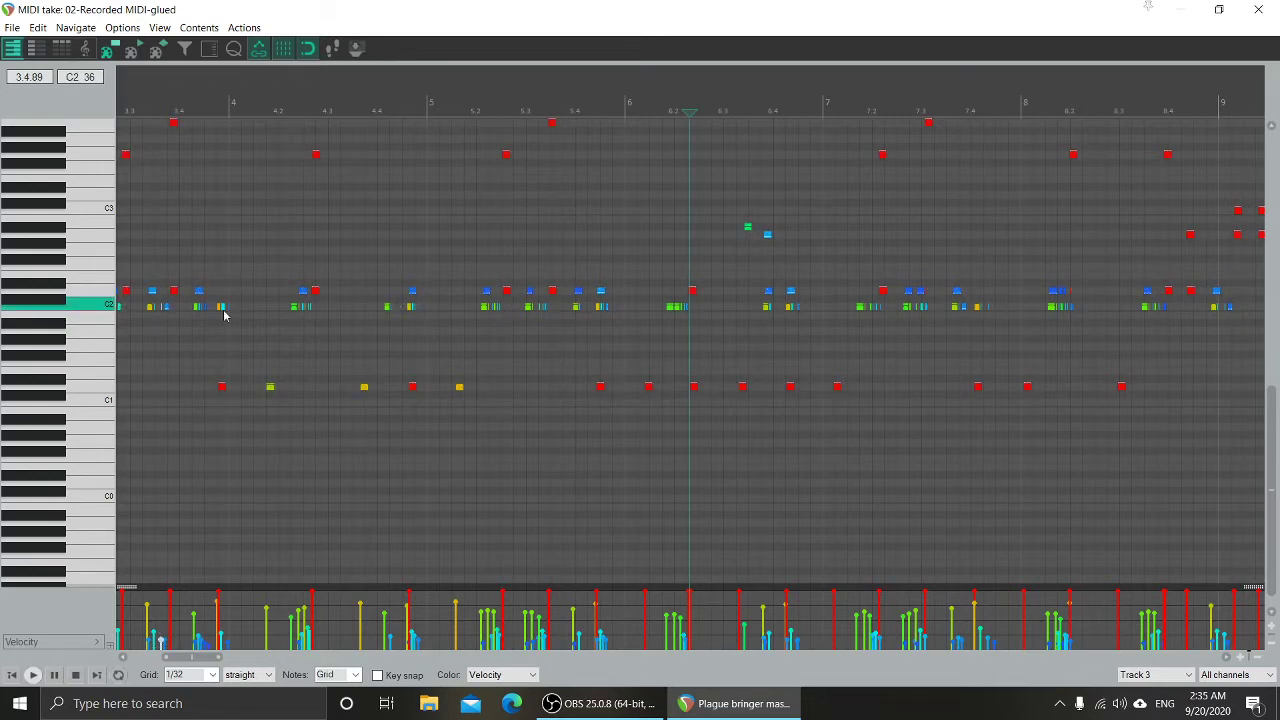
{"action": "scroll", "coordinate": [210, 310], "scroll_direction": "up", "scroll_amount": 8}
{"action": "scroll", "coordinate": [671, 315], "scroll_direction": "up", "scroll_amount": 4}
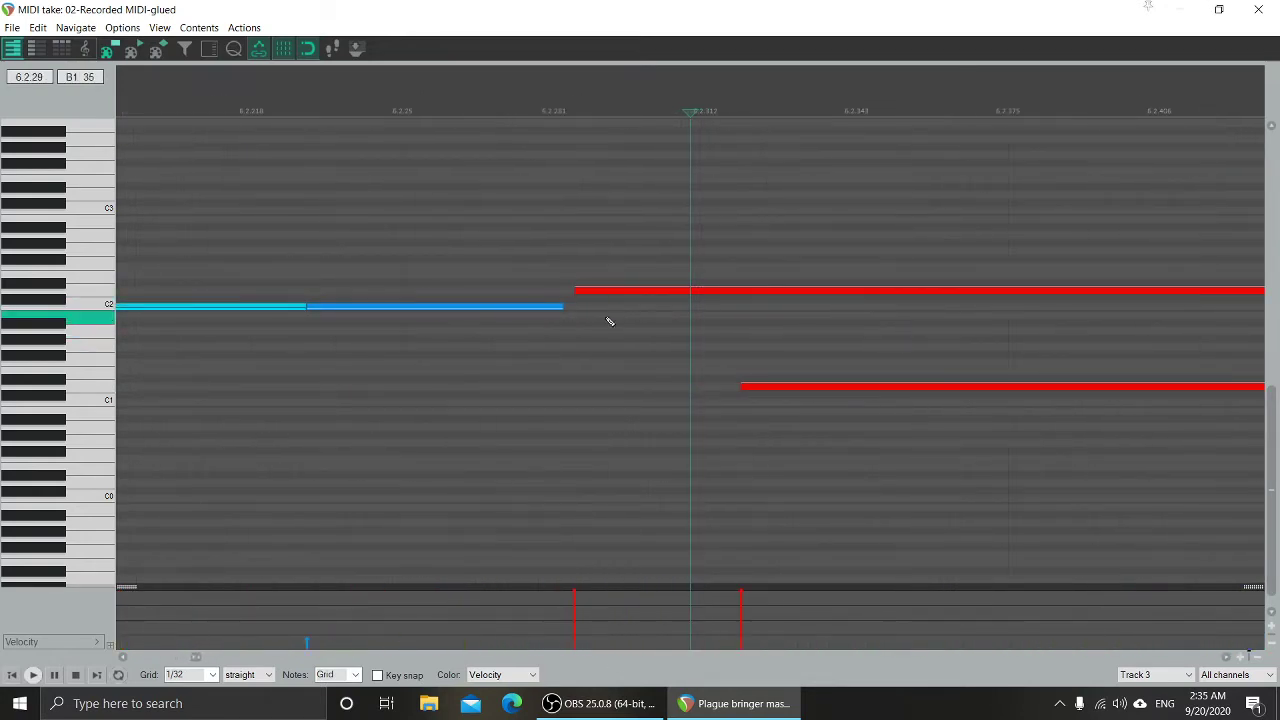
{"action": "left_click", "coordinate": [307, 638]}
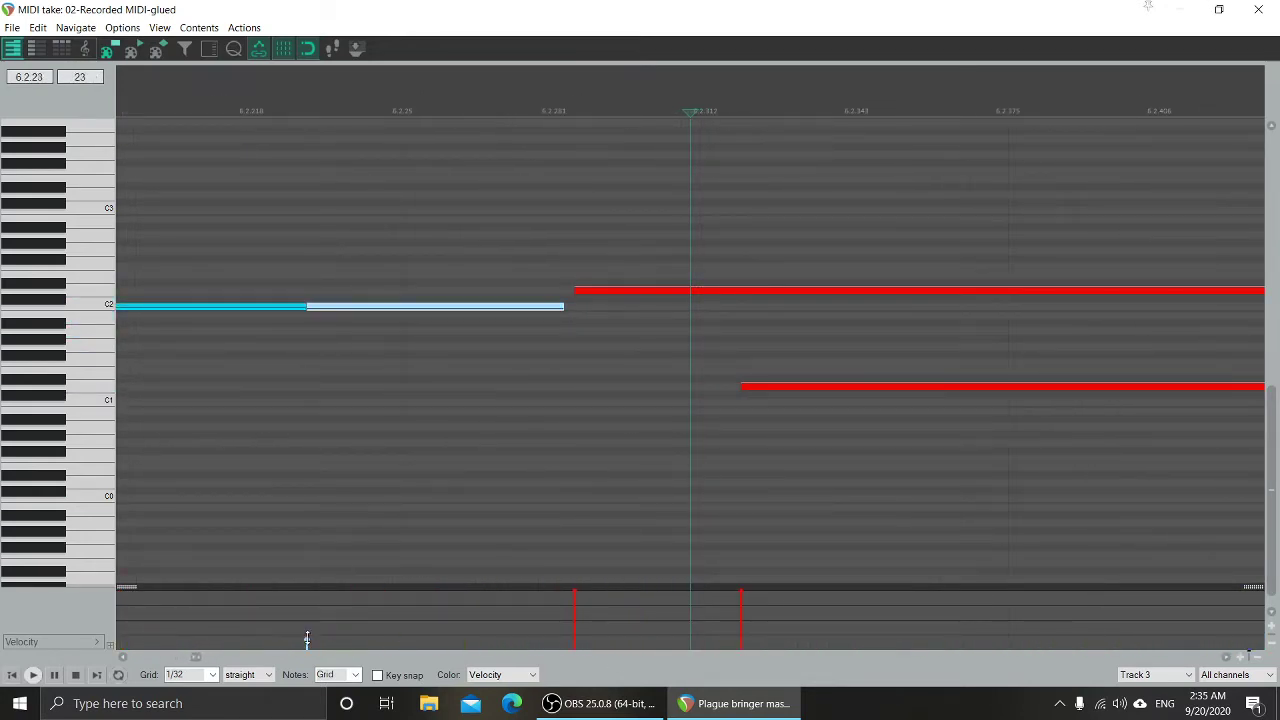
{"action": "scroll", "coordinate": [423, 320], "scroll_direction": "up", "scroll_amount": 2}
{"action": "scroll", "coordinate": [289, 314], "scroll_direction": "up", "scroll_amount": 2}
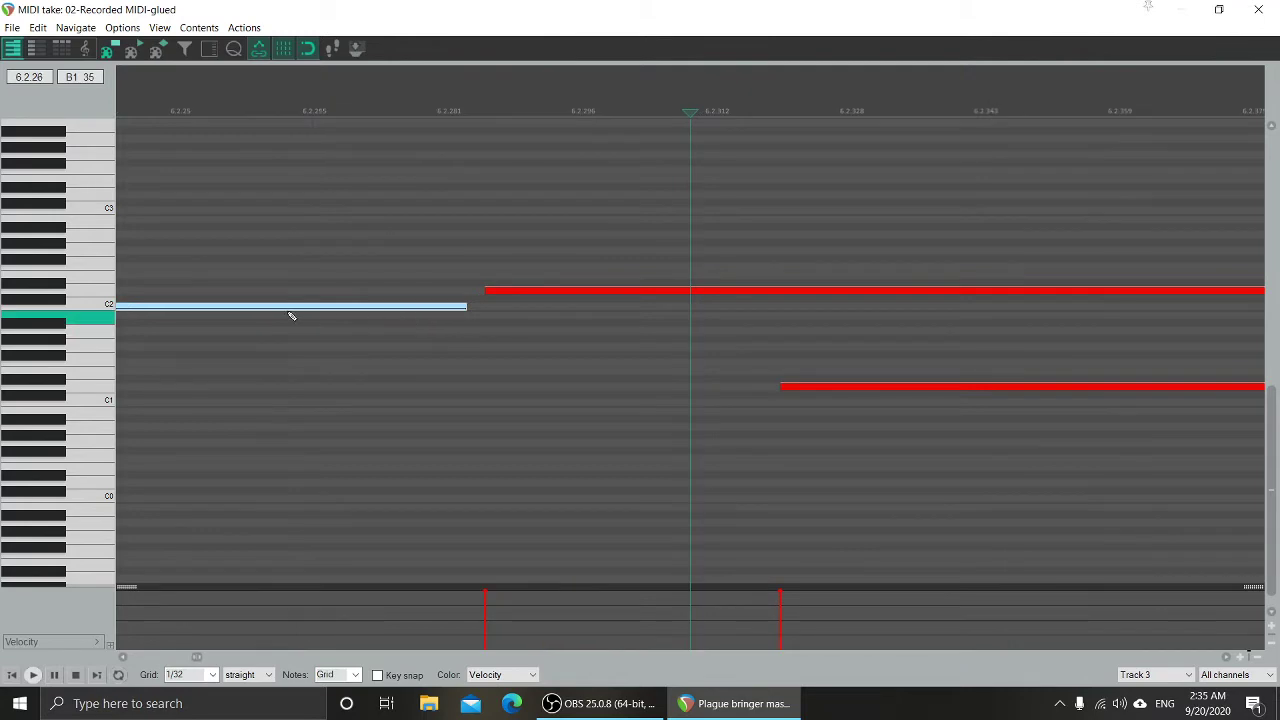
{"action": "scroll", "coordinate": [258, 316], "scroll_direction": "down", "scroll_amount": 2}
{"action": "scroll", "coordinate": [258, 316], "scroll_direction": "down", "scroll_amount": 8}
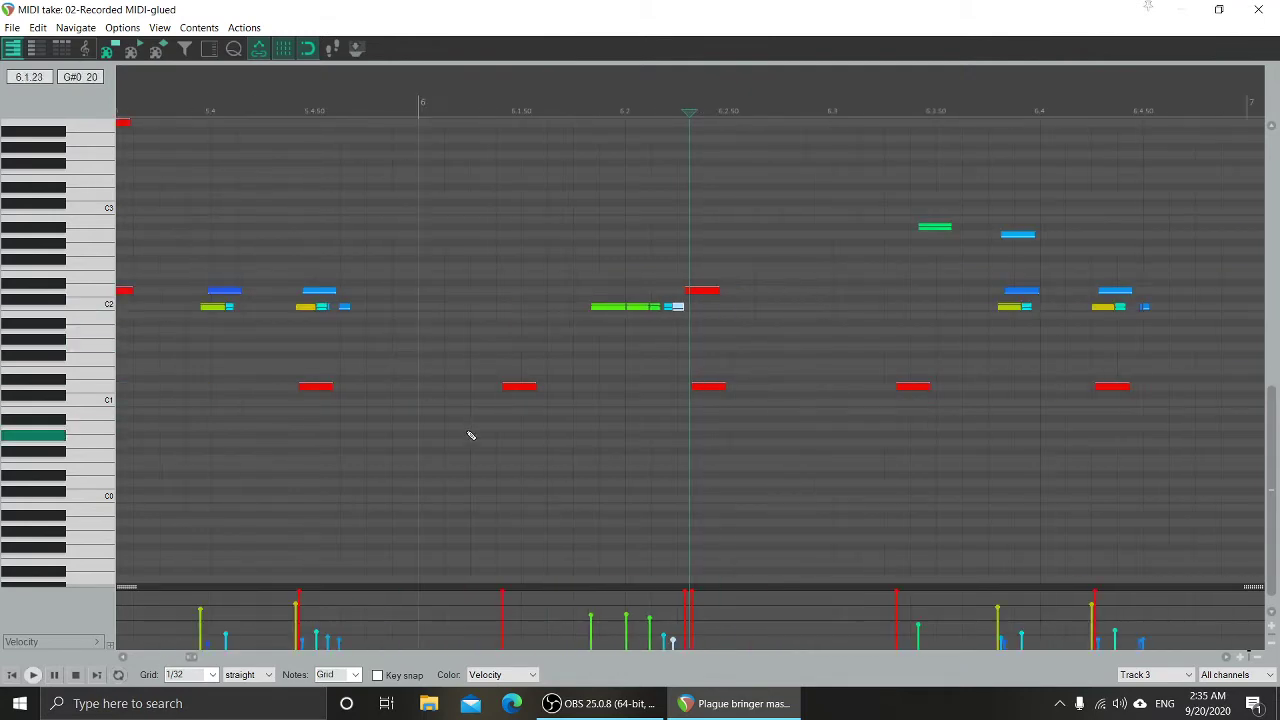
Try raising the velocity of the quiet D2 note near the end of bar 5, and undo the change.
{"action": "left_click", "coordinate": [305, 642]}
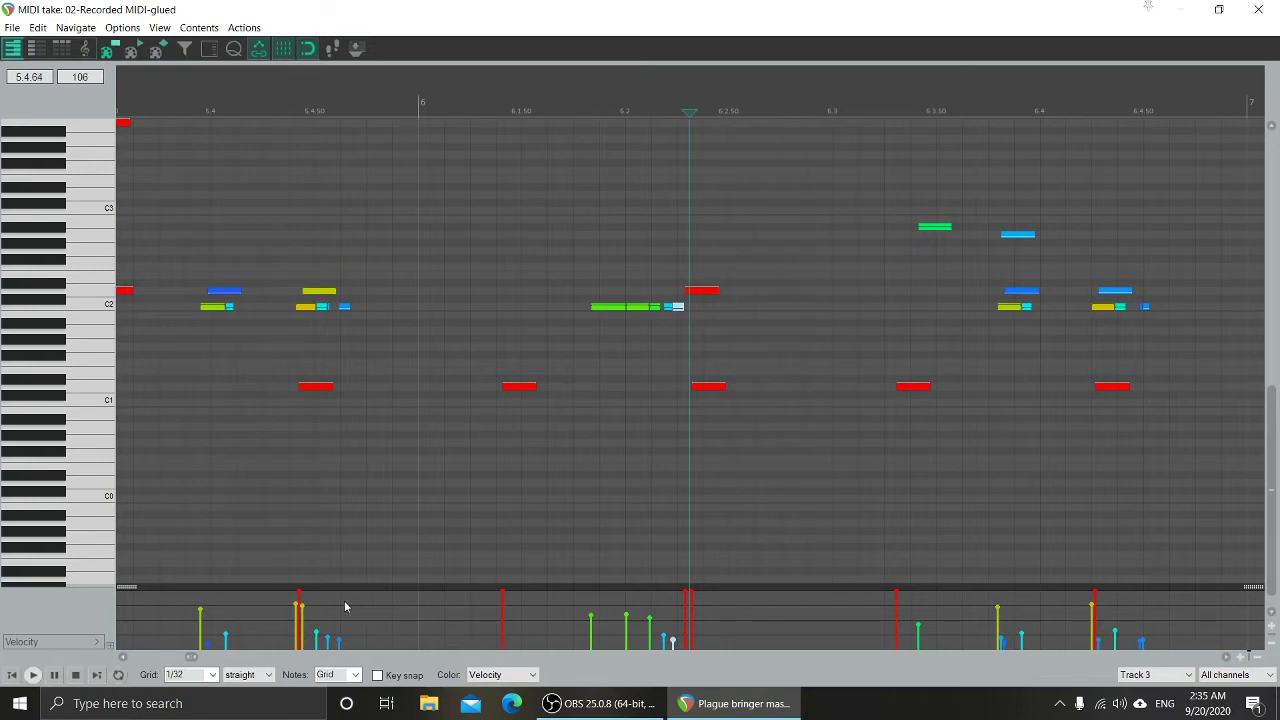
{"action": "key", "text": "ctrl+z"}
Examine the quiet notes' velocities around bars 3 to 9 and across the whole glued item.
{"action": "scroll", "coordinate": [243, 638], "scroll_direction": "down", "scroll_amount": 8}
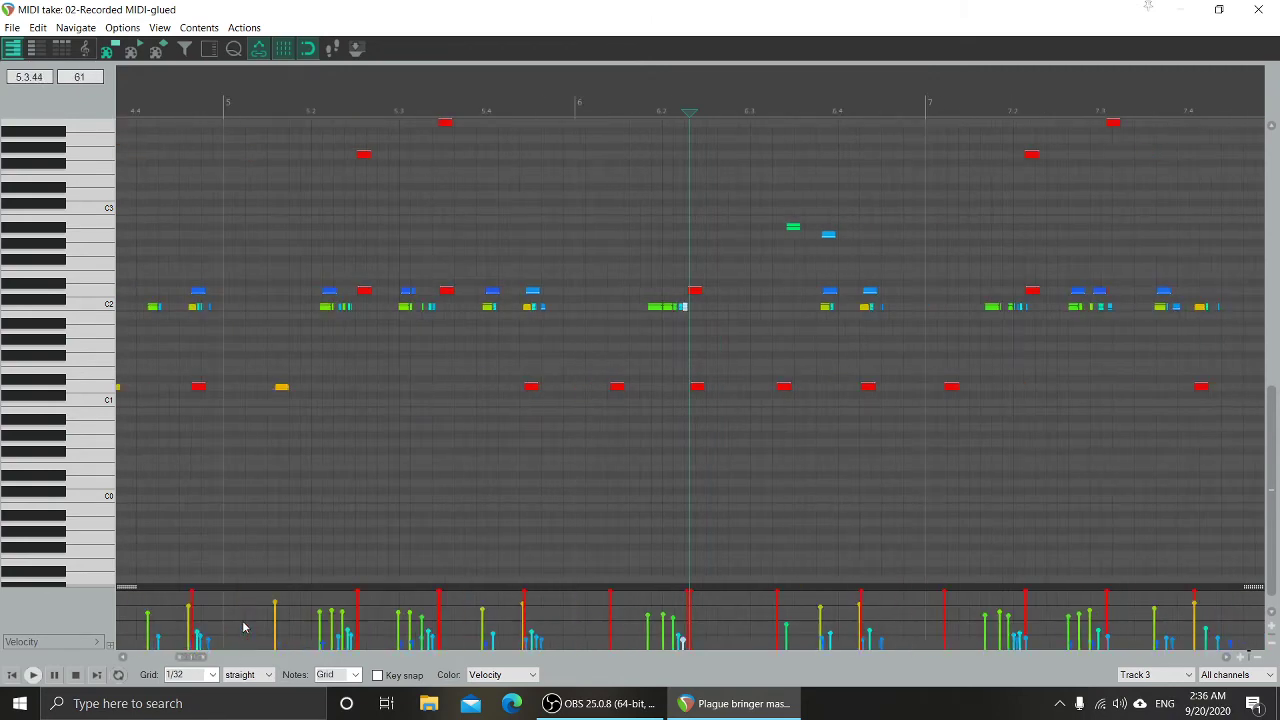
{"action": "scroll", "coordinate": [243, 627], "scroll_direction": "down", "scroll_amount": 2}
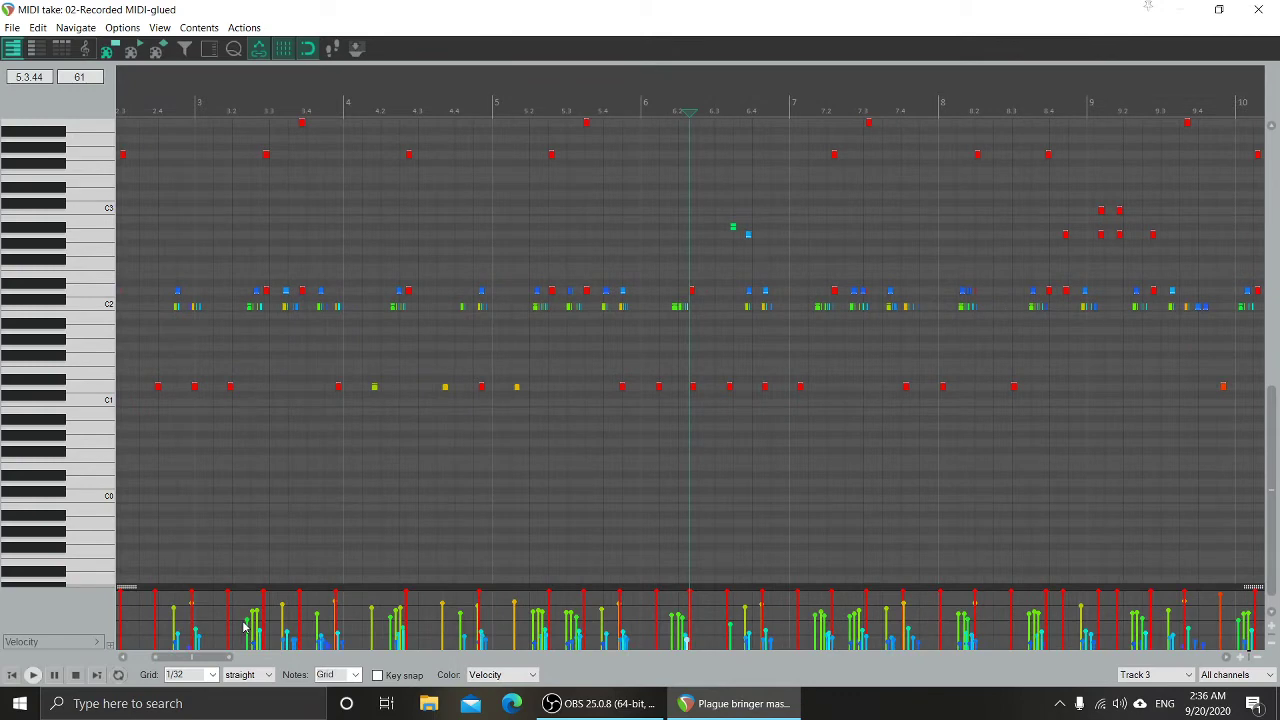
{"action": "scroll", "coordinate": [265, 630], "scroll_direction": "up", "scroll_amount": 4}
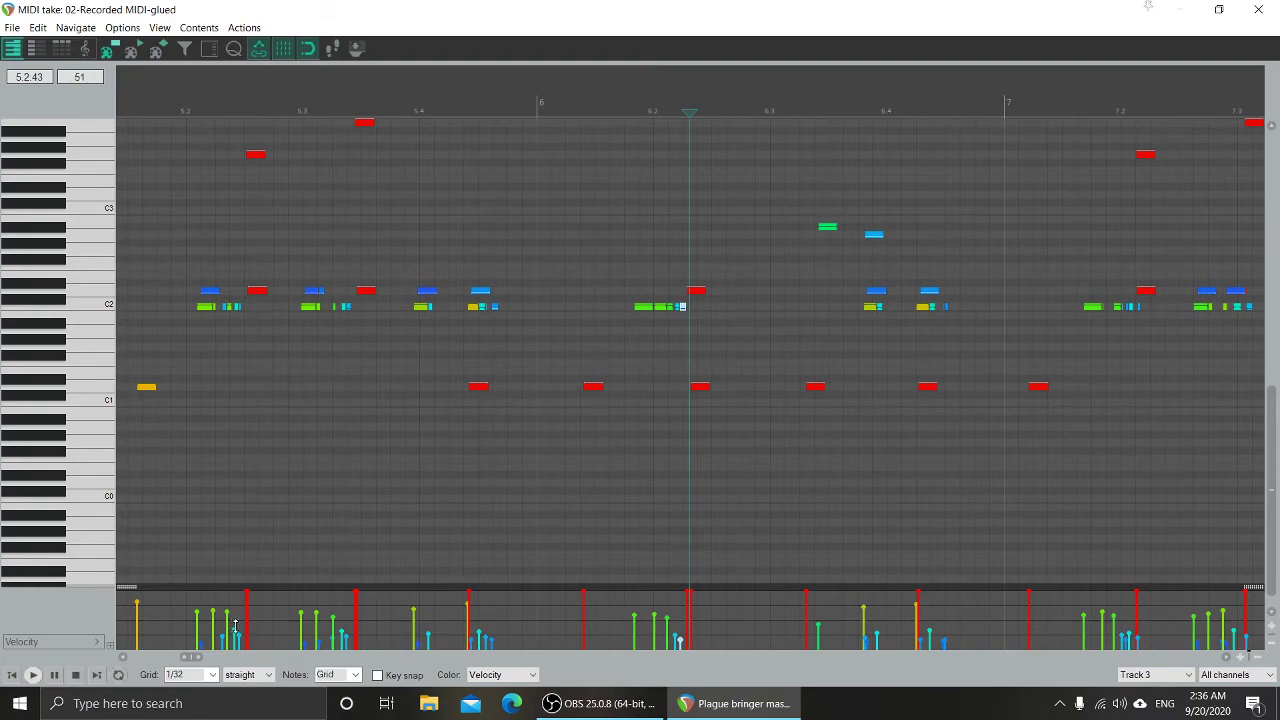
{"action": "scroll", "coordinate": [397, 377], "scroll_direction": "down", "scroll_amount": 10}
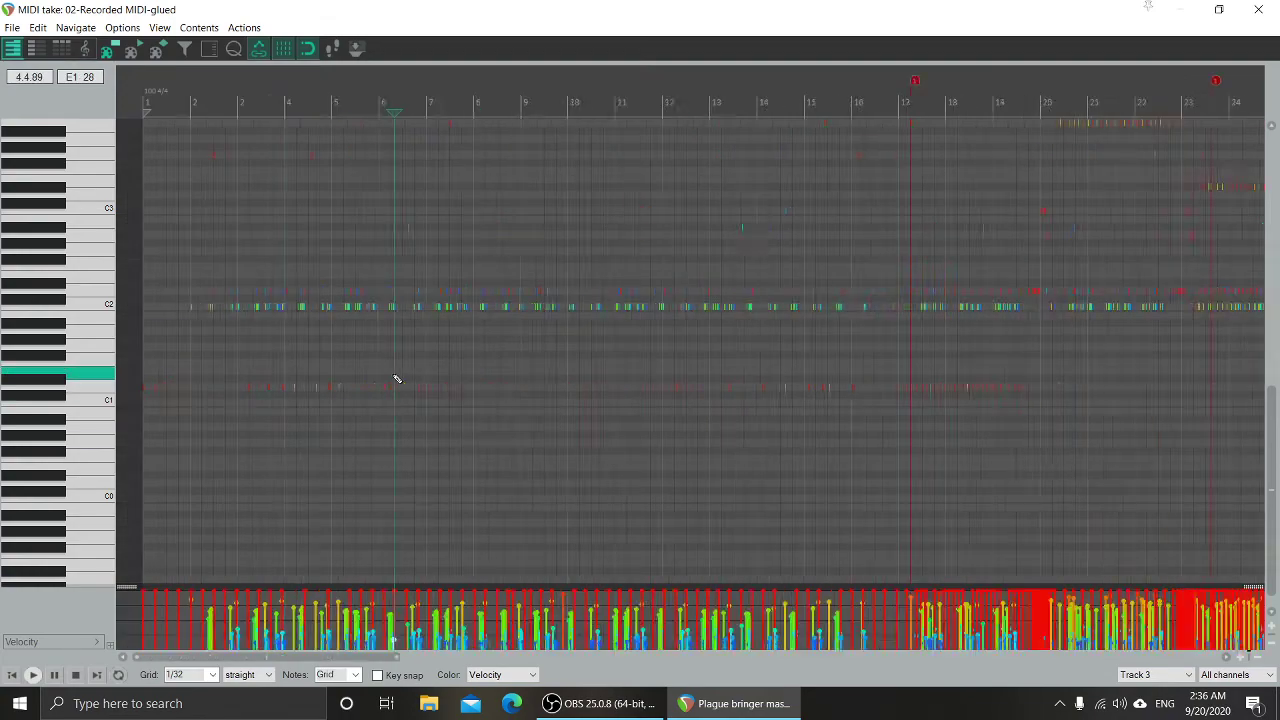
{"action": "scroll", "coordinate": [395, 379], "scroll_direction": "down", "scroll_amount": 3}
{"action": "scroll", "coordinate": [419, 353], "scroll_direction": "up", "scroll_amount": 1}
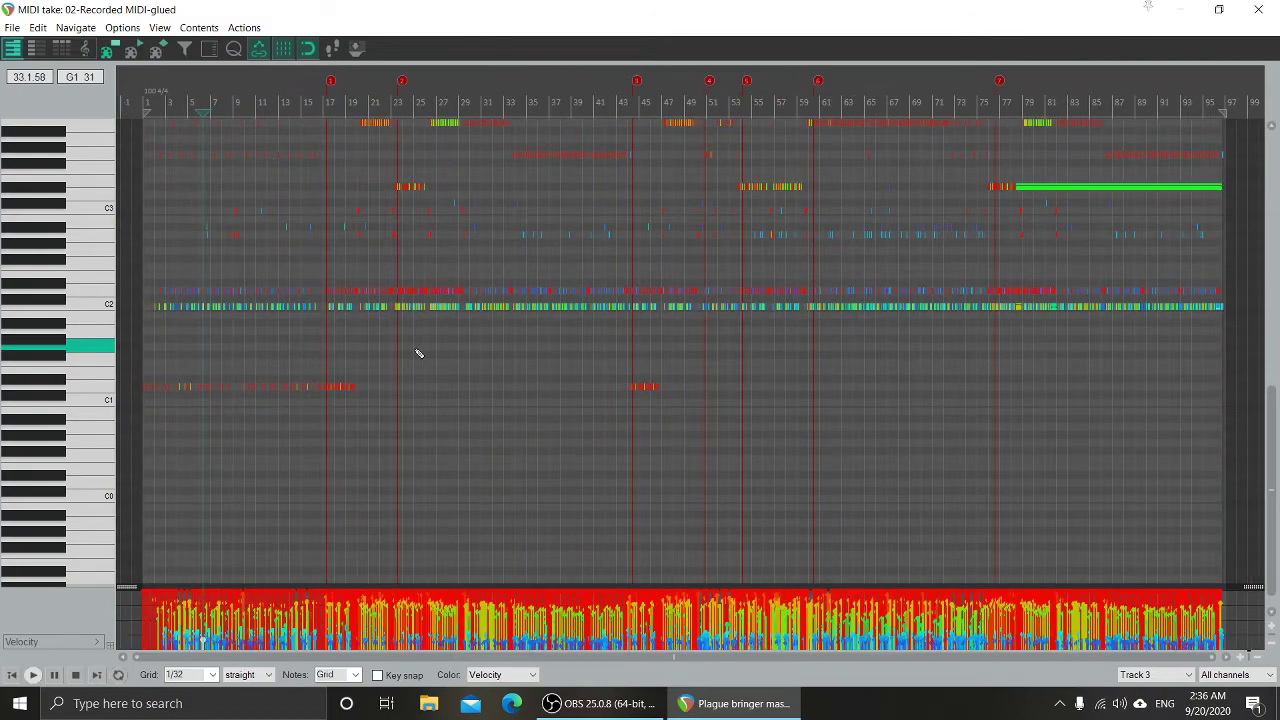
Show the event filter for the glued take and restrict its event type to Note on all channels.
{"action": "scroll", "coordinate": [419, 353], "scroll_direction": "down", "scroll_amount": 1}
{"action": "scroll", "coordinate": [419, 353], "scroll_direction": "up", "scroll_amount": 1}
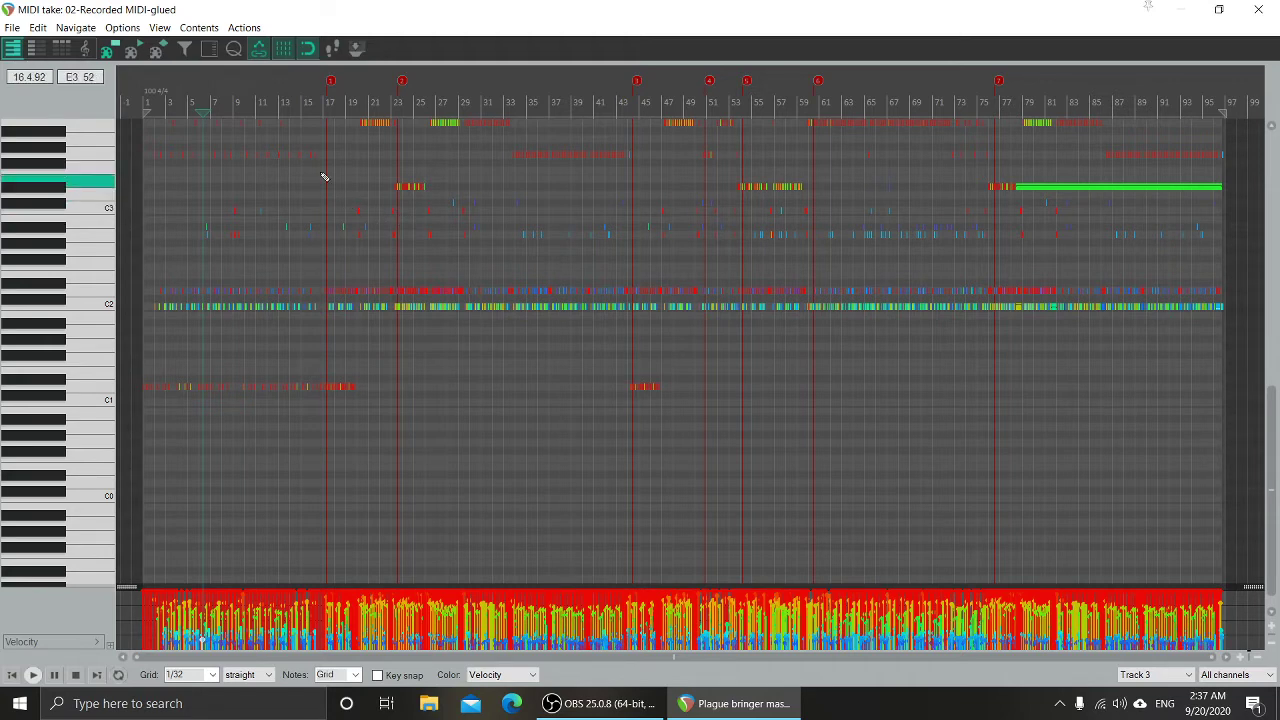
{"action": "left_click", "coordinate": [186, 50]}
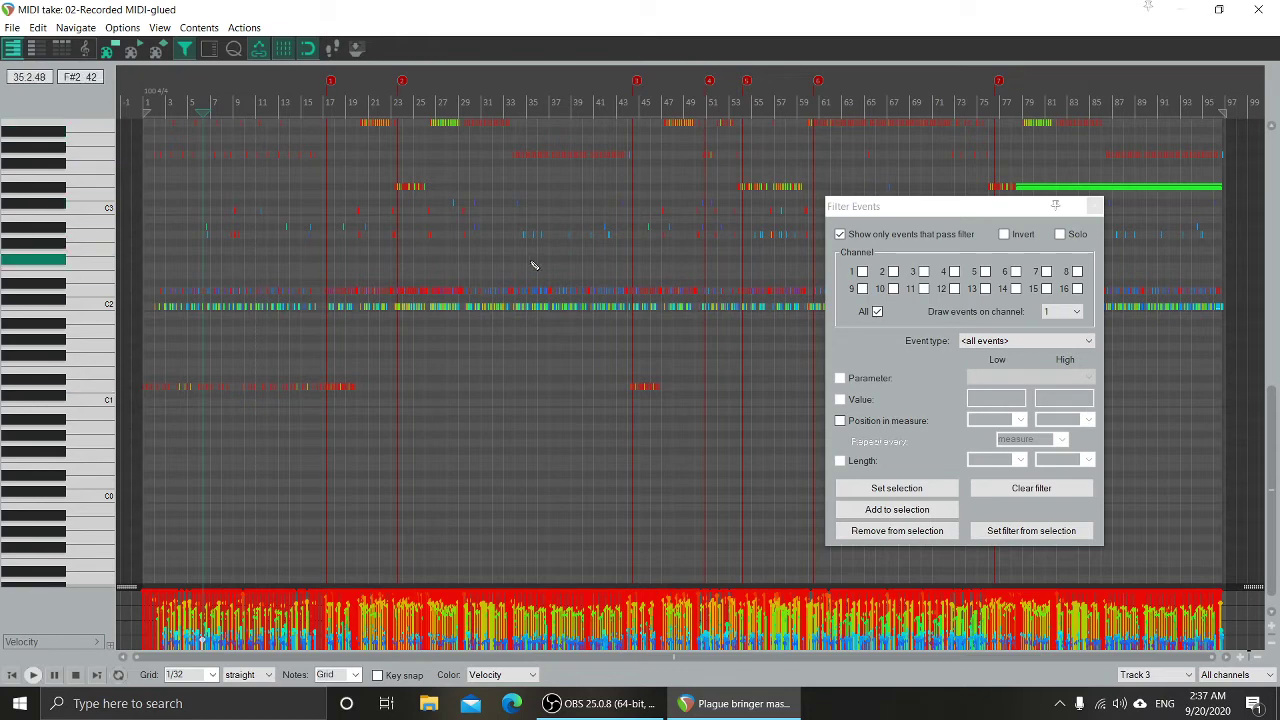
{"action": "left_click", "coordinate": [880, 318]}
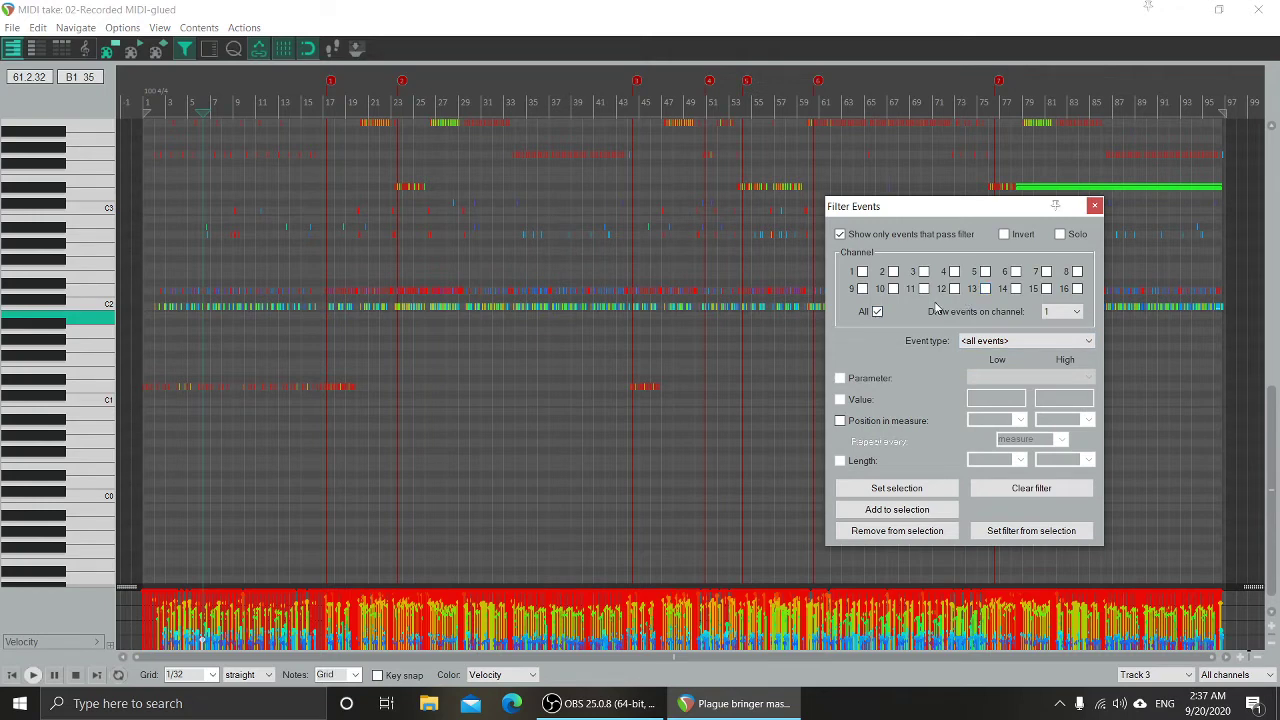
{"action": "left_click", "coordinate": [1005, 344]}
{"action": "left_click", "coordinate": [998, 366]}
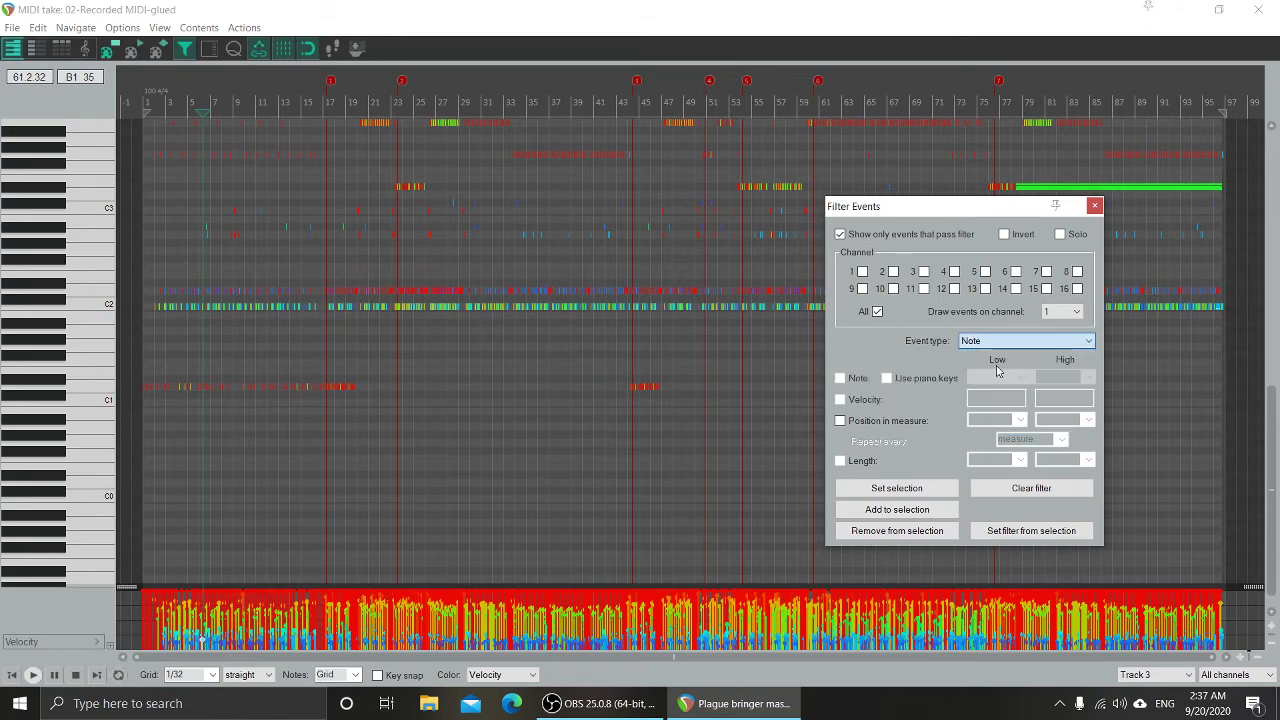
Filter the notes by velocity instead of pitch, with a range from 0 to 32.
{"action": "left_click", "coordinate": [842, 380]}
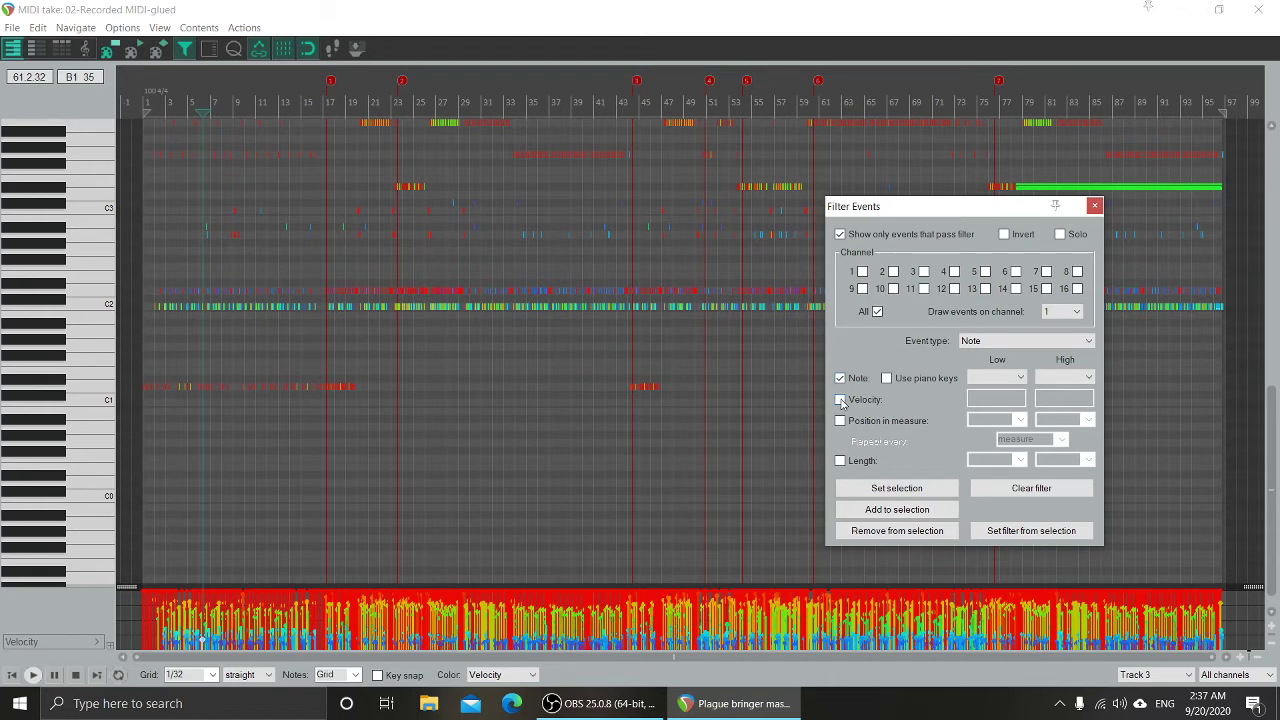
{"action": "left_click", "coordinate": [841, 400]}
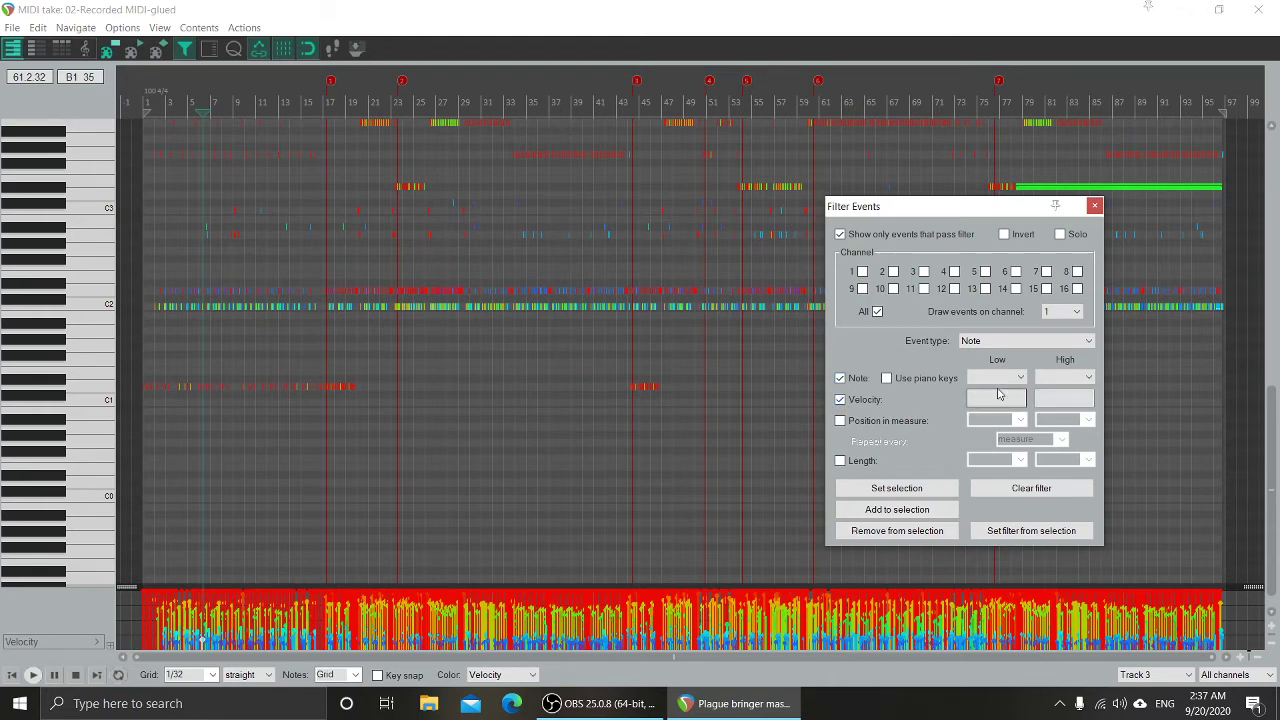
{"action": "left_click", "coordinate": [840, 378]}
{"action": "left_click", "coordinate": [990, 399]}
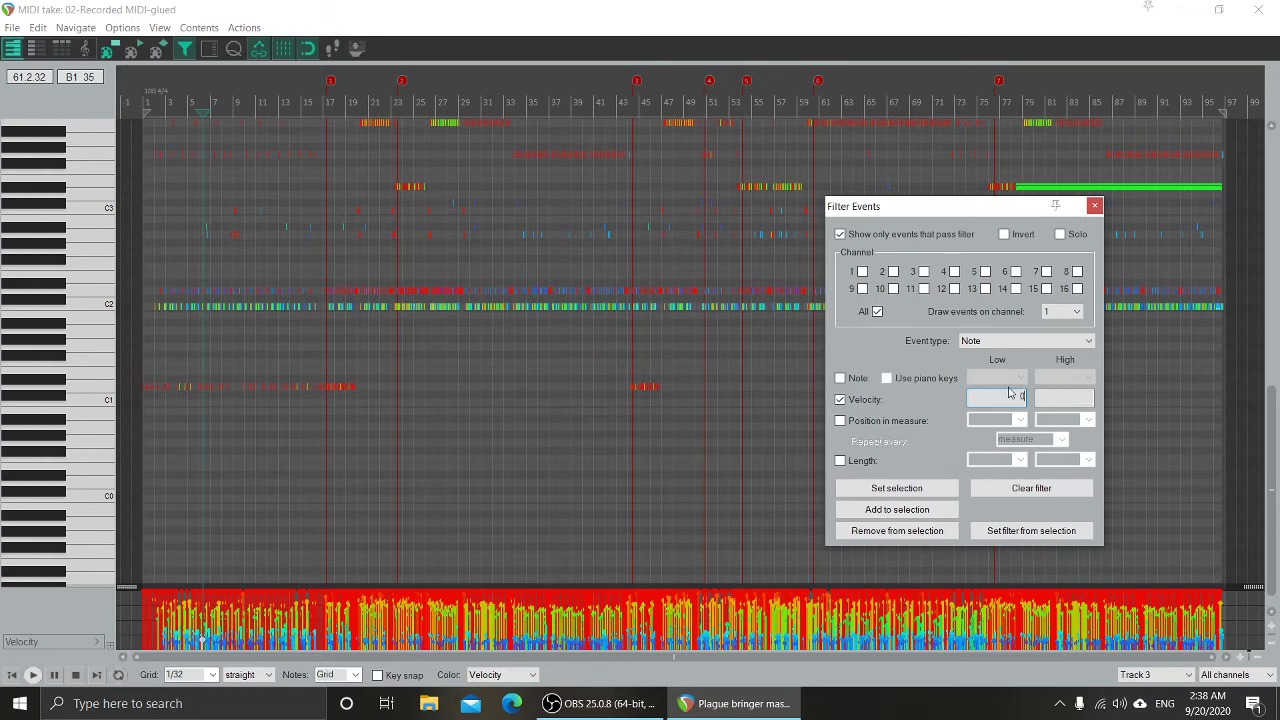
{"action": "left_click", "coordinate": [1060, 396]}
{"action": "type", "text": "32"}
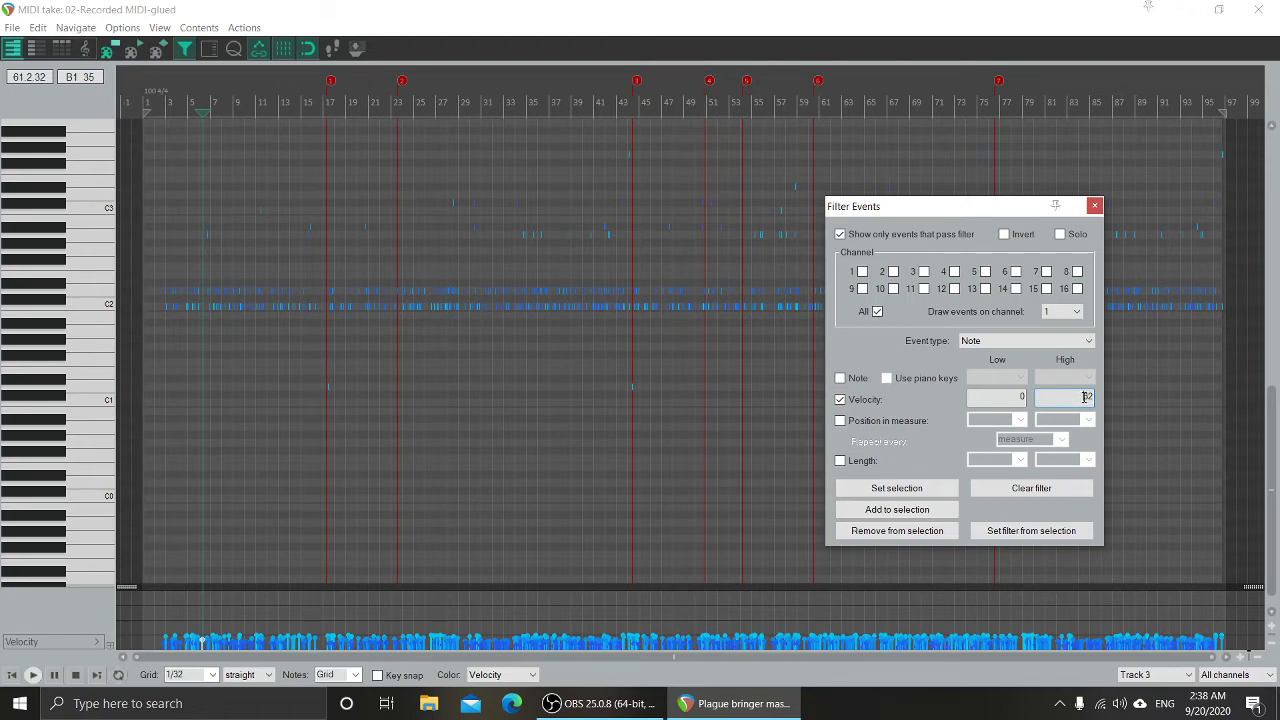
Compare upper velocity limits of 48 and 60 in the filter, and return the limit to 32.
{"action": "double_click", "coordinate": [1085, 397]}
{"action": "type", "text": "48"}
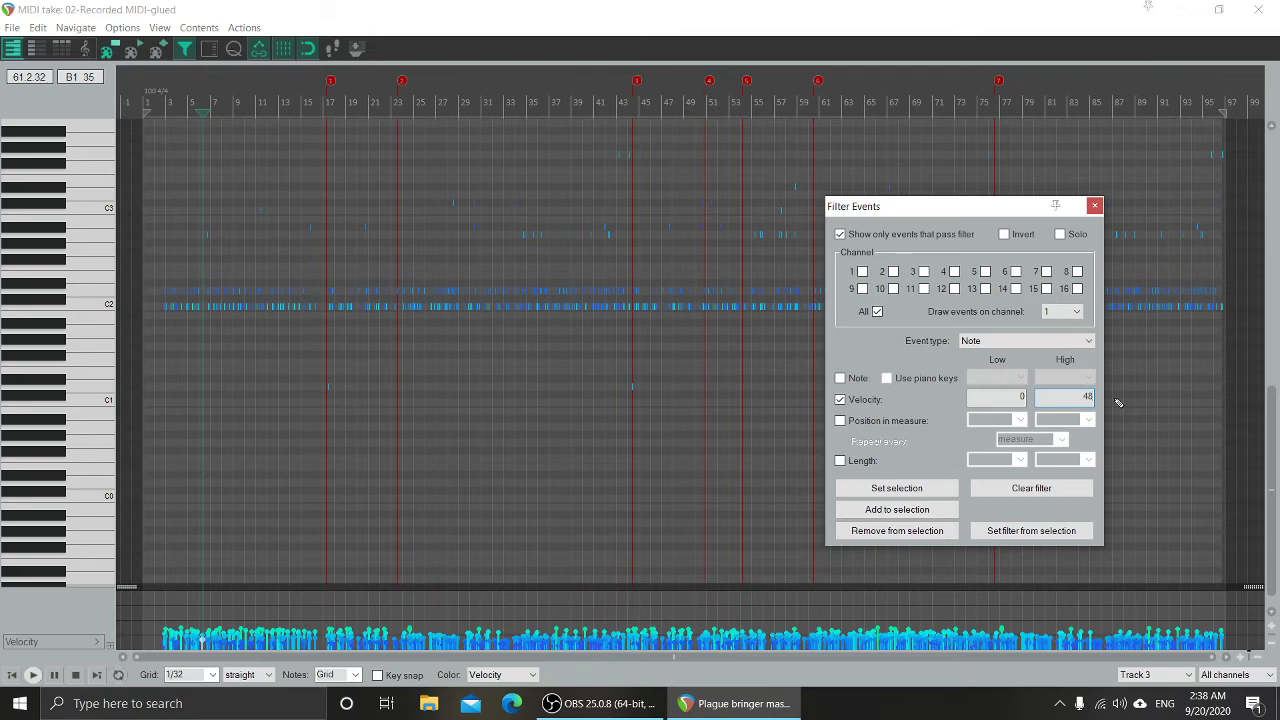
{"action": "key", "text": "BackSpace"}
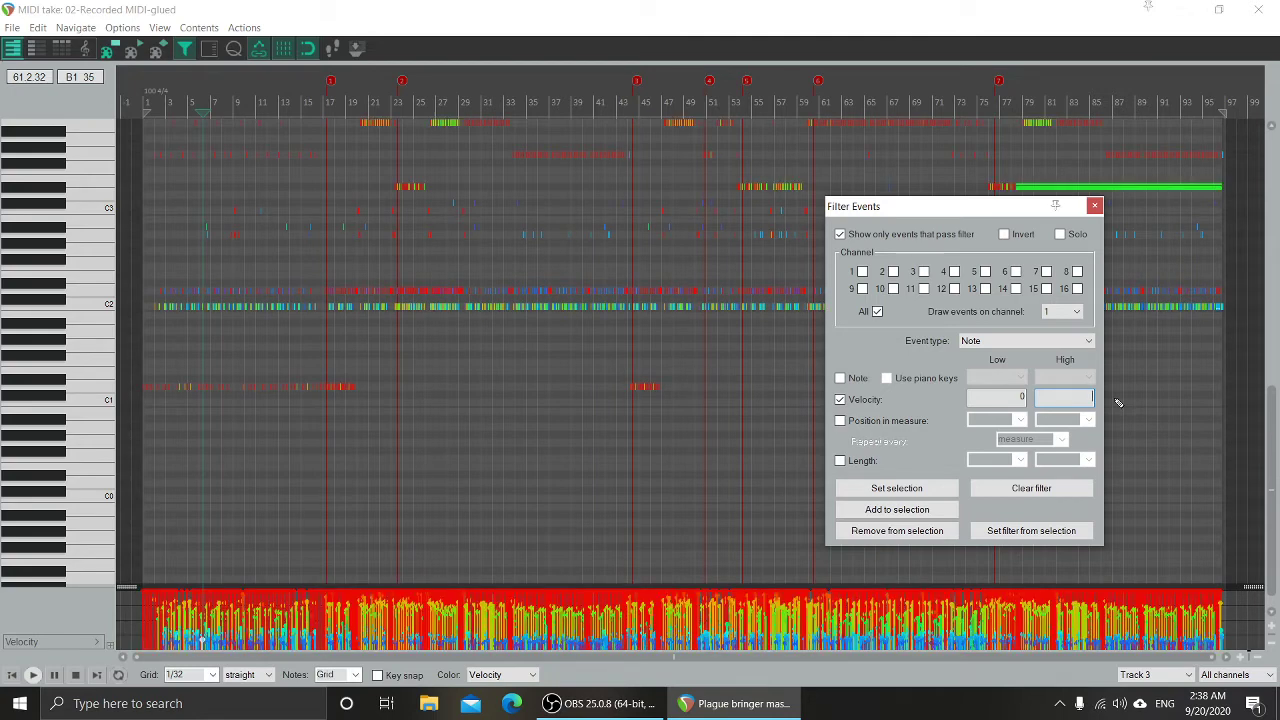
{"action": "type", "text": "60"}
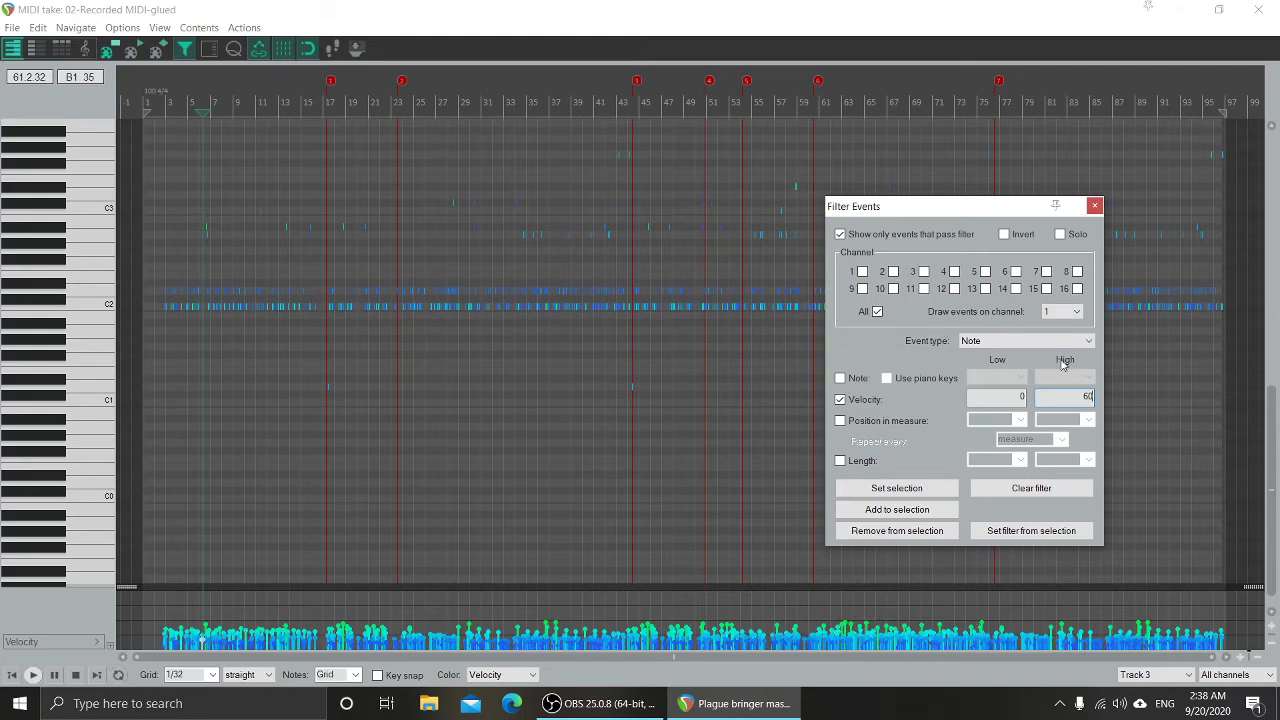
{"action": "left_click_drag", "start_coordinate": [1066, 397], "coordinate": [1145, 390]}
{"action": "type", "text": "32"}
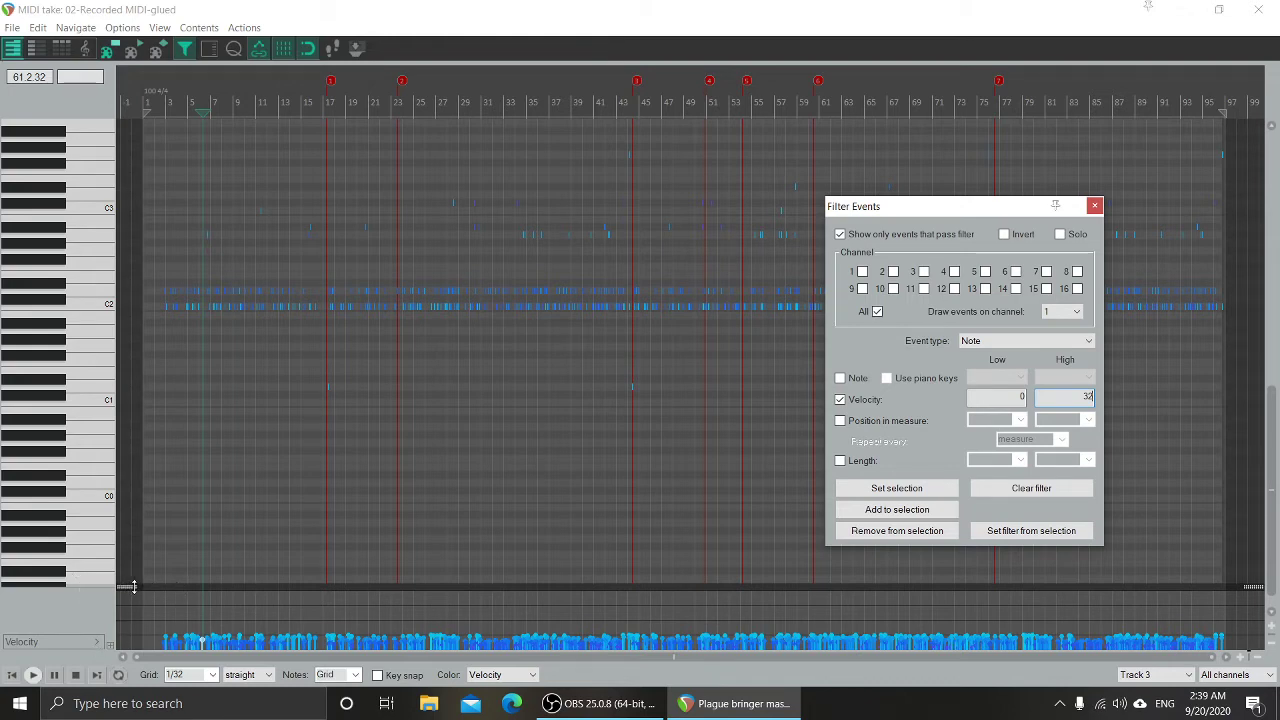
Enlarge the velocity lane and compare upper filter limits of 64 and 127.
{"action": "left_click_drag", "start_coordinate": [126, 586], "coordinate": [199, 216]}
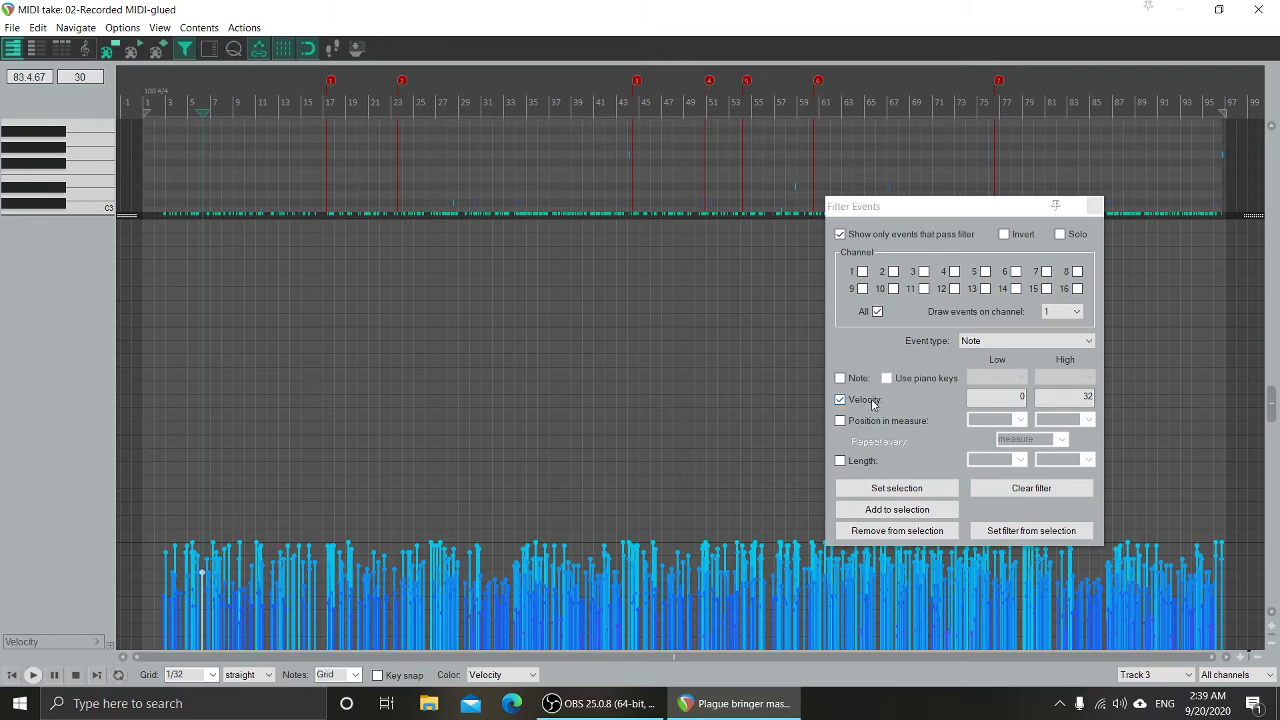
{"action": "double_click", "coordinate": [1070, 397]}
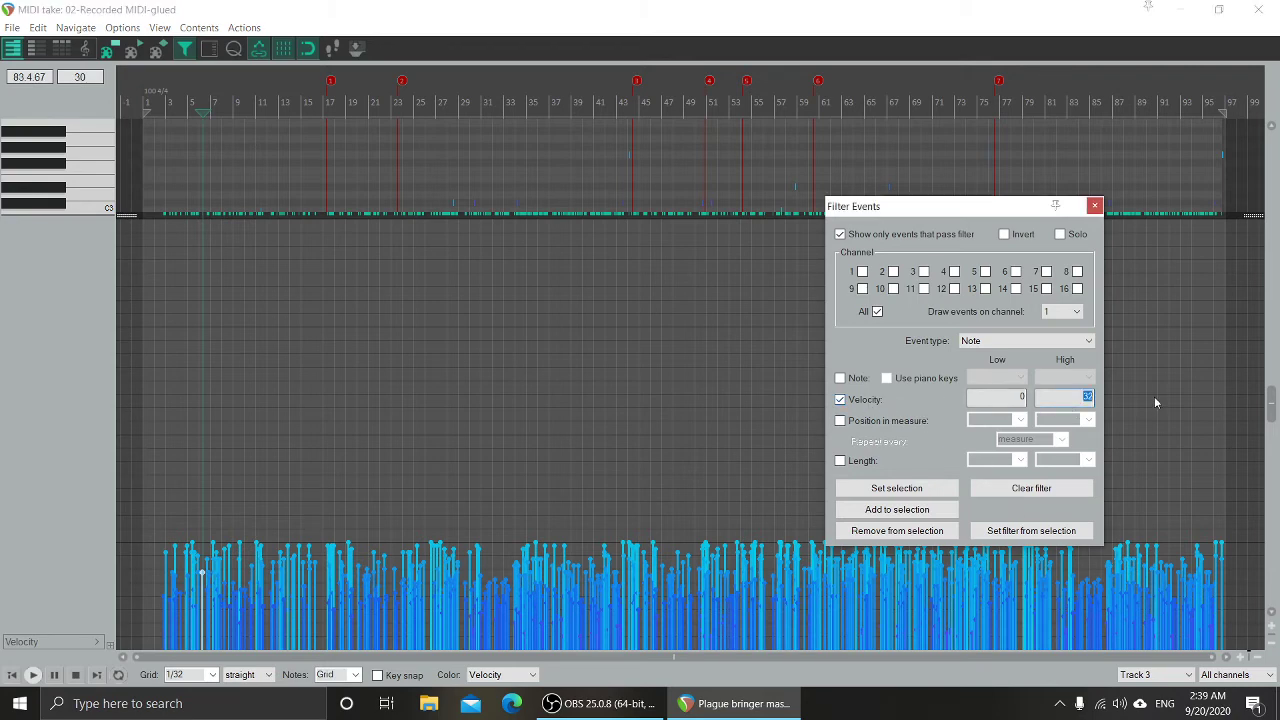
{"action": "type", "text": "64"}
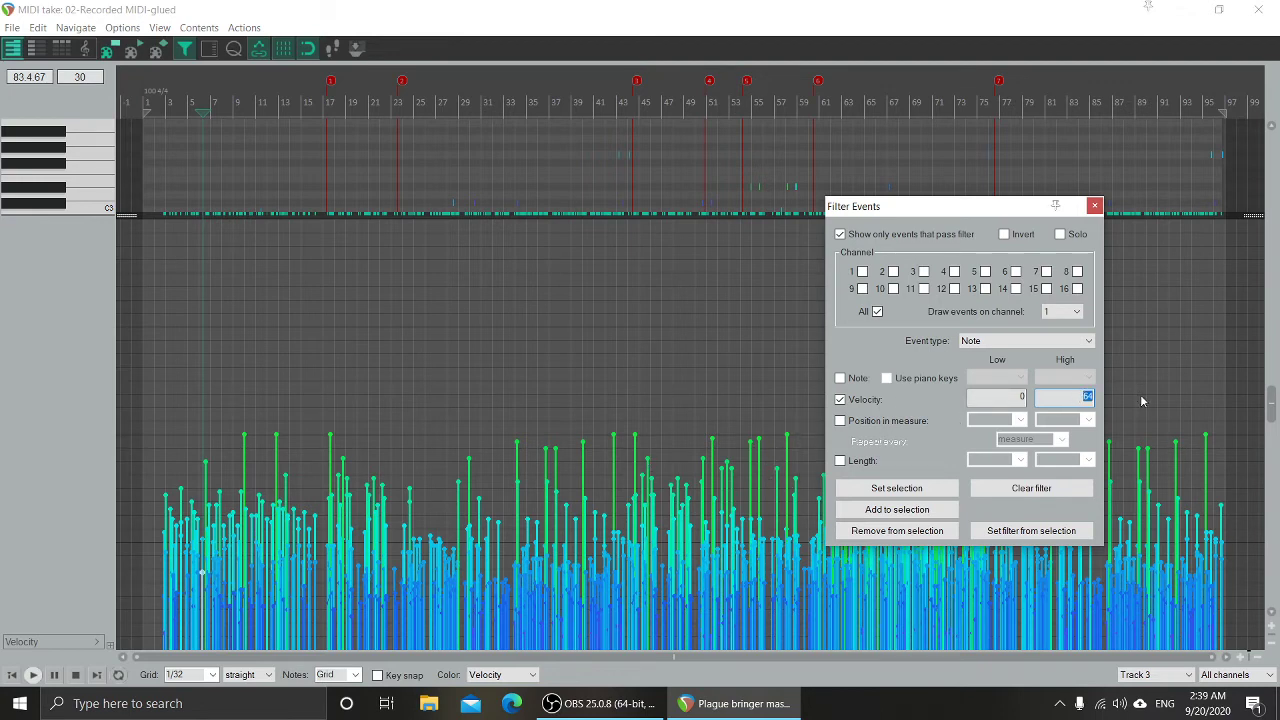
{"action": "type", "text": "127"}
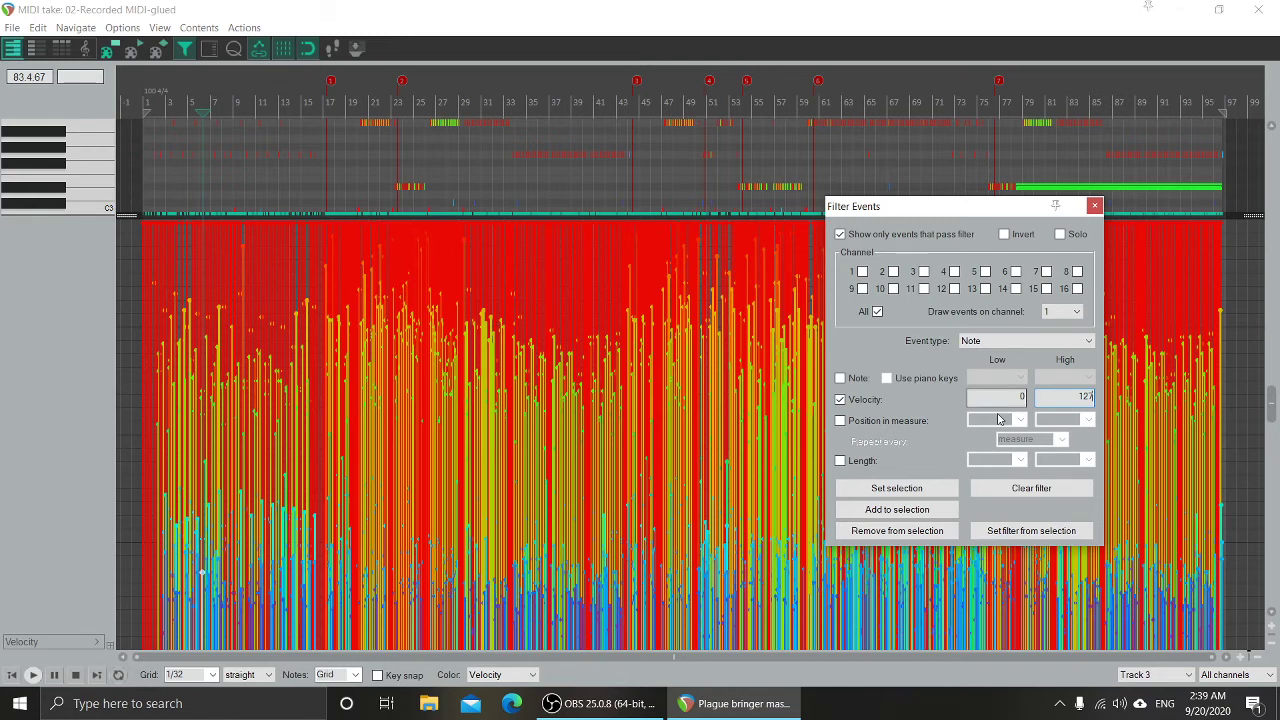
Lower the filter's upper velocity limit to 90 and on to 60, keeping Note as the event type.
{"action": "left_click", "coordinate": [1005, 345]}
{"action": "left_click", "coordinate": [1022, 398]}
{"action": "key", "text": "Tab"}
{"action": "type", "text": "90"}
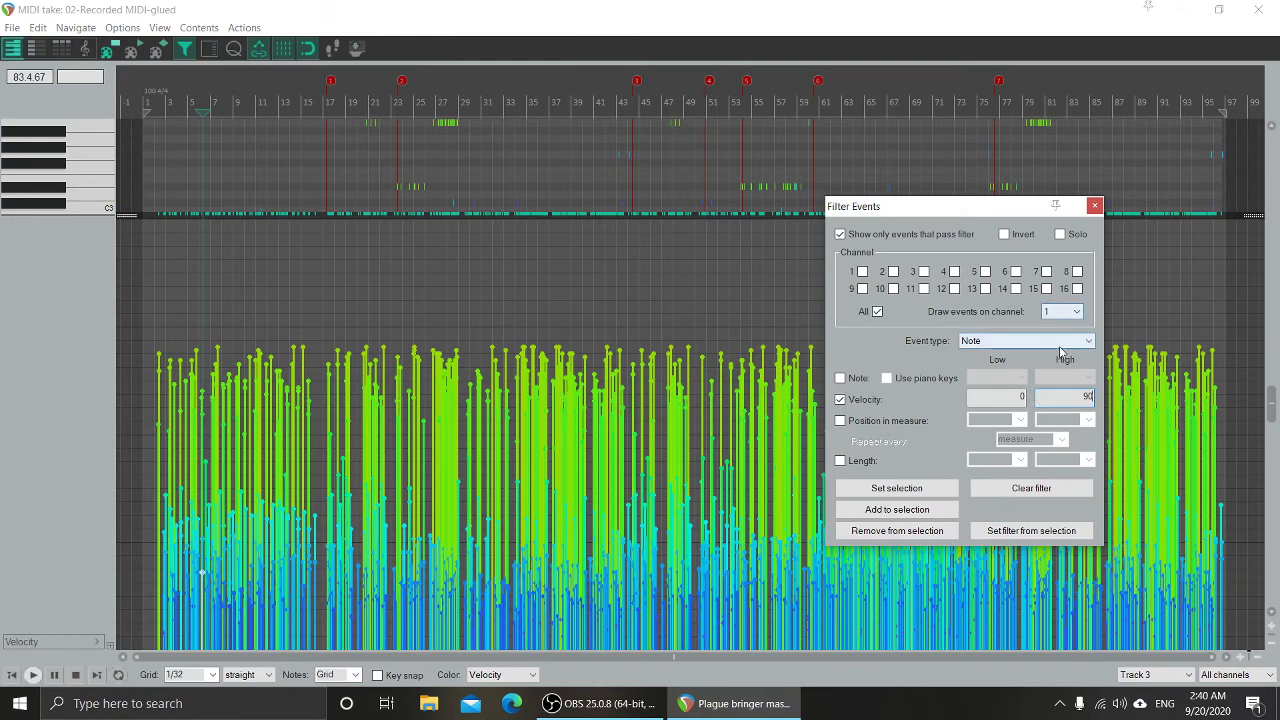
{"action": "left_click_drag", "start_coordinate": [1060, 396], "coordinate": [1146, 405]}
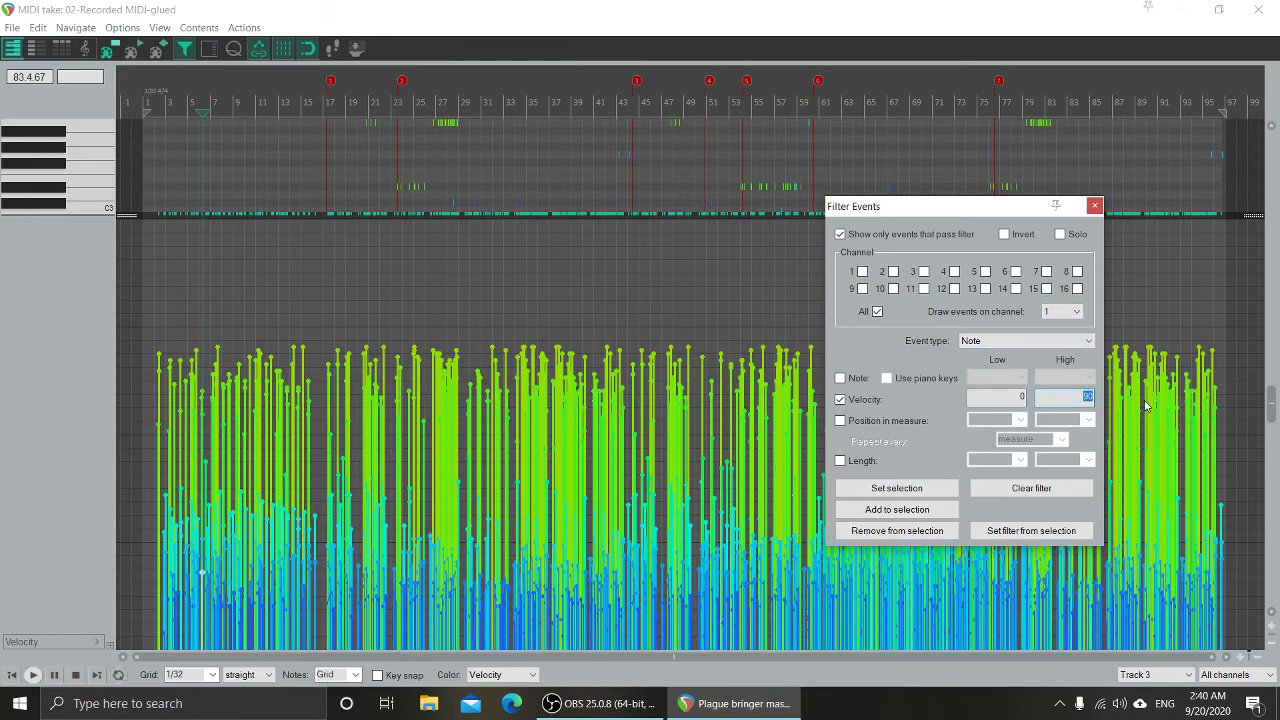
{"action": "type", "text": "60"}
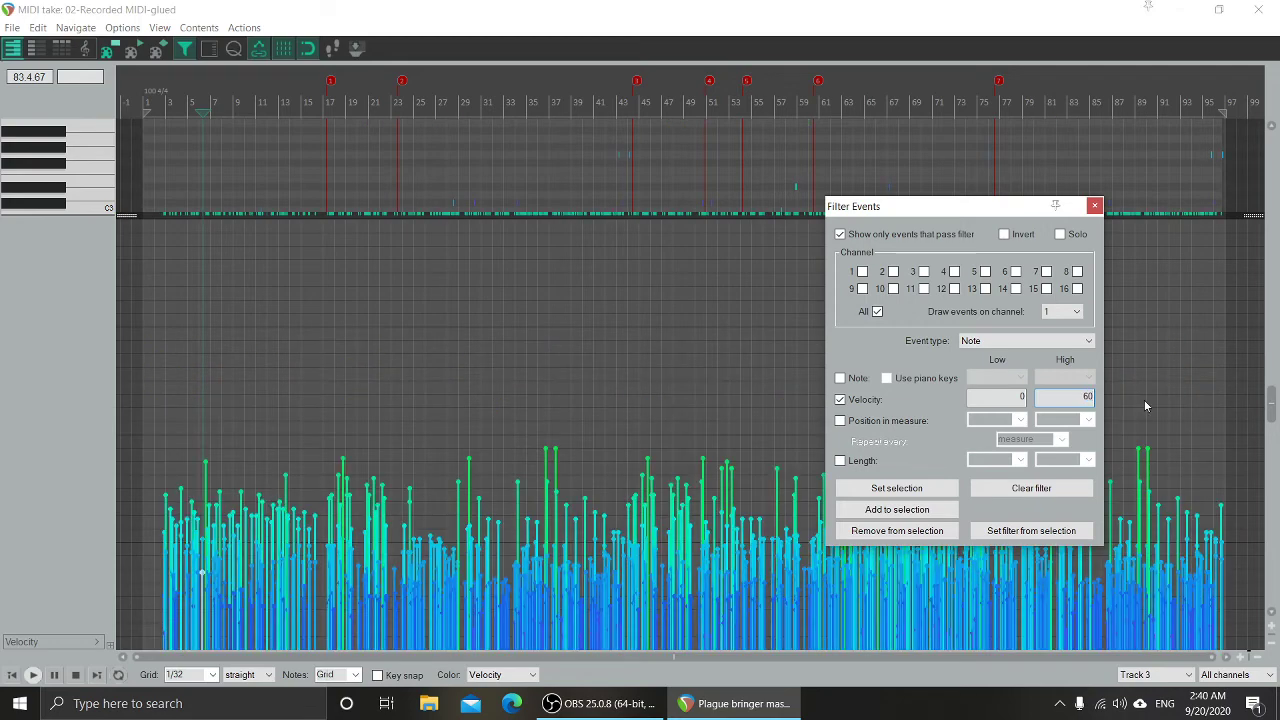
Compare upper velocity limits of 50, 55 and 60, settle on 55, and select the notes that pass the filter.
{"action": "left_click_drag", "start_coordinate": [1070, 397], "coordinate": [1131, 395]}
{"action": "type", "text": "50"}
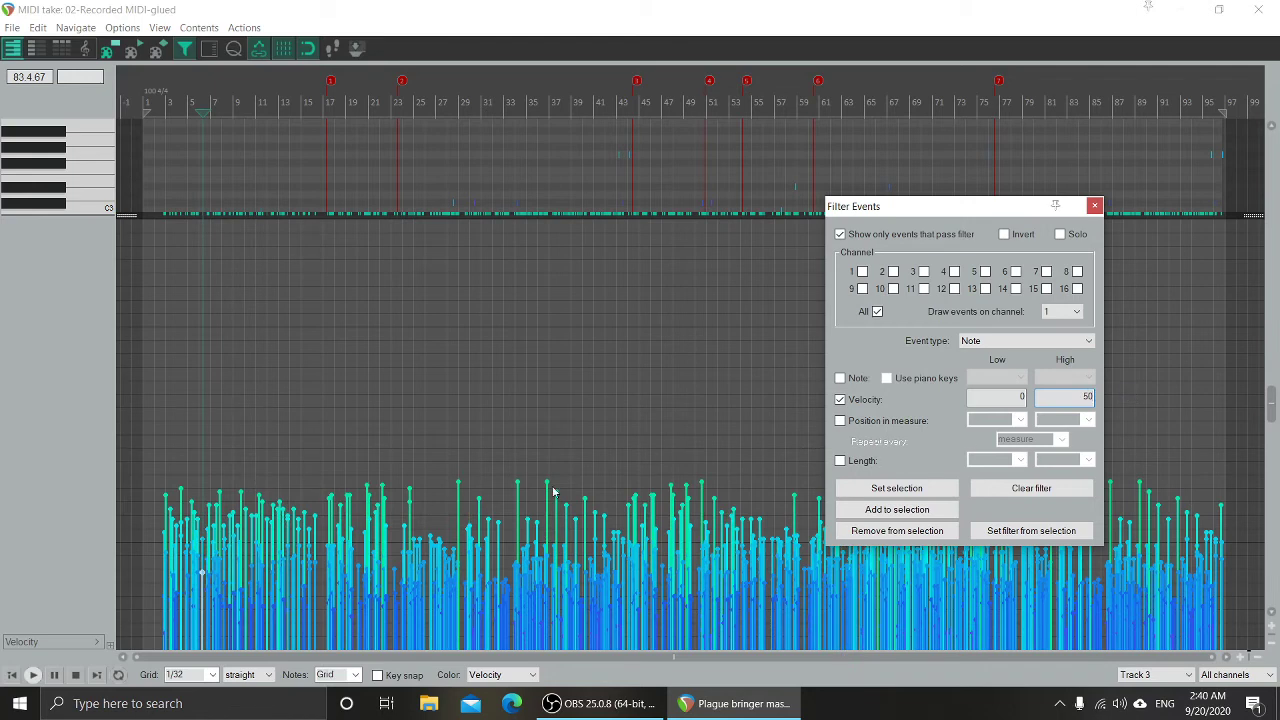
{"action": "left_click_drag", "start_coordinate": [1065, 397], "coordinate": [1099, 397]}
{"action": "type", "text": "55"}
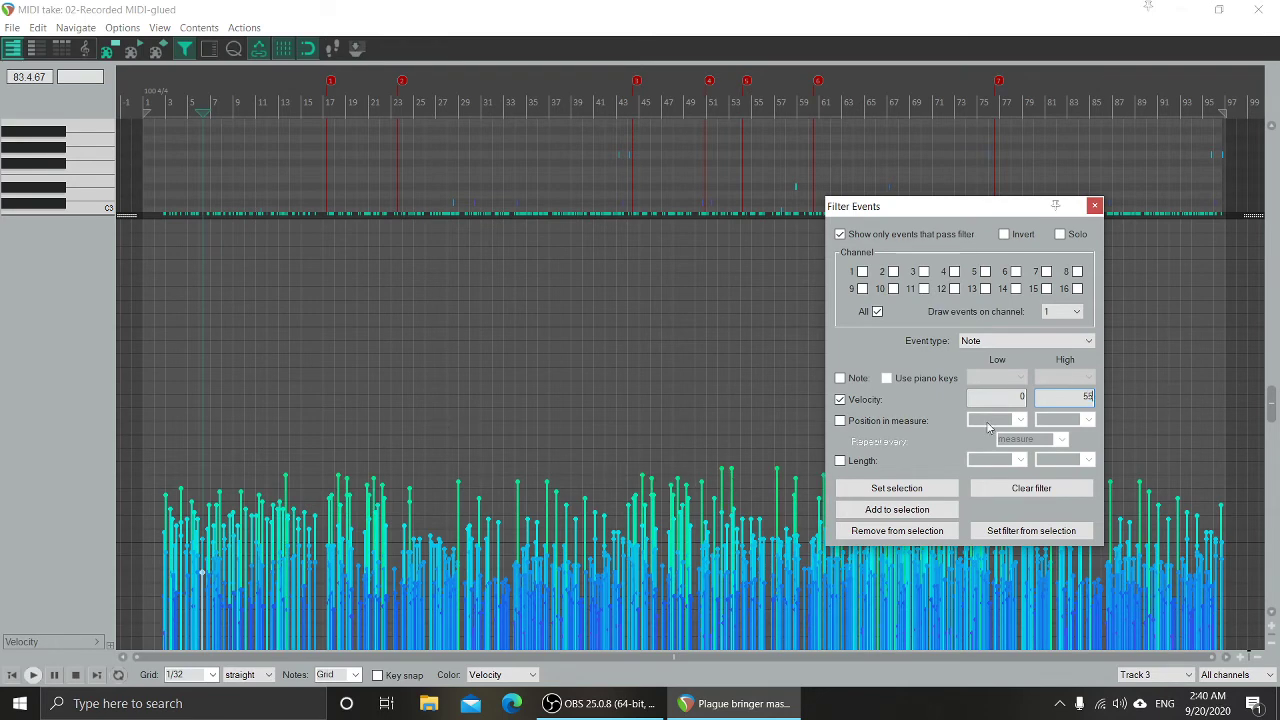
{"action": "double_click", "coordinate": [1093, 397]}
{"action": "type", "text": "60"}
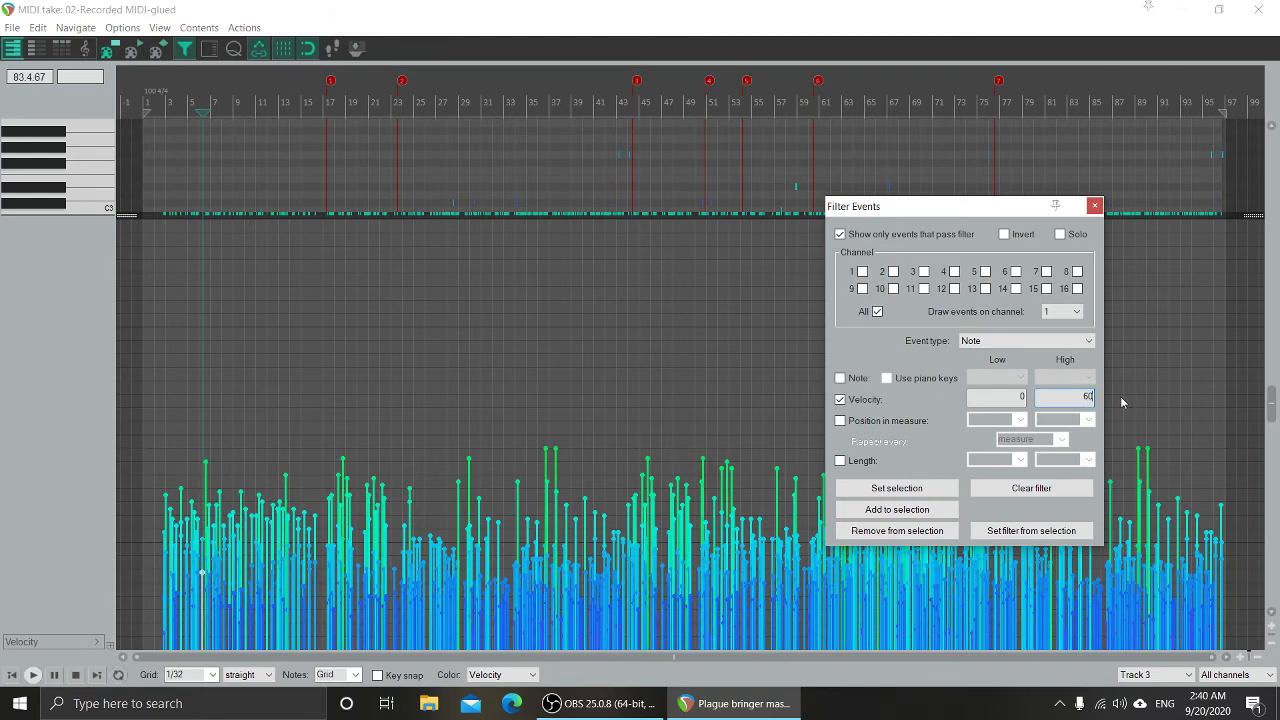
{"action": "key", "text": "Return"}
{"action": "type", "text": "55"}
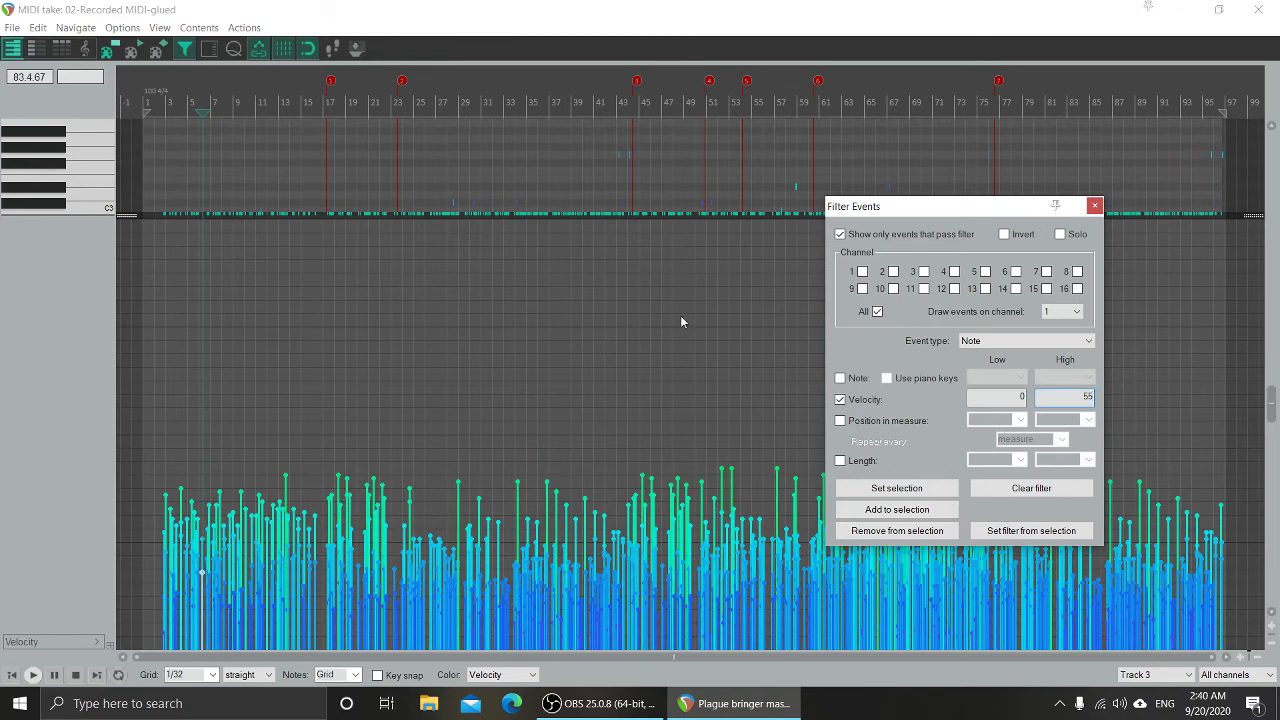
{"action": "left_click", "coordinate": [944, 494]}
Invert the velocity filter and raise its upper limit through 96 and 100 to 110.
{"action": "left_click_drag", "start_coordinate": [125, 214], "coordinate": [191, 468]}
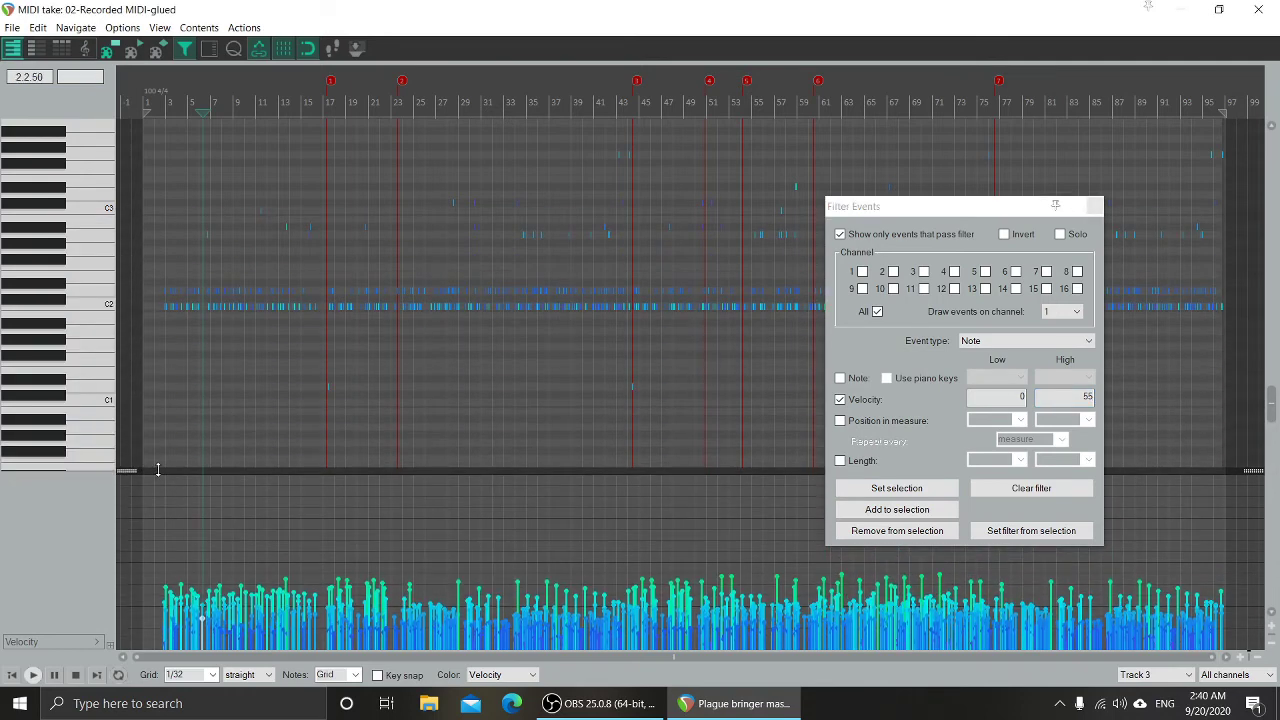
{"action": "left_click", "coordinate": [1004, 234]}
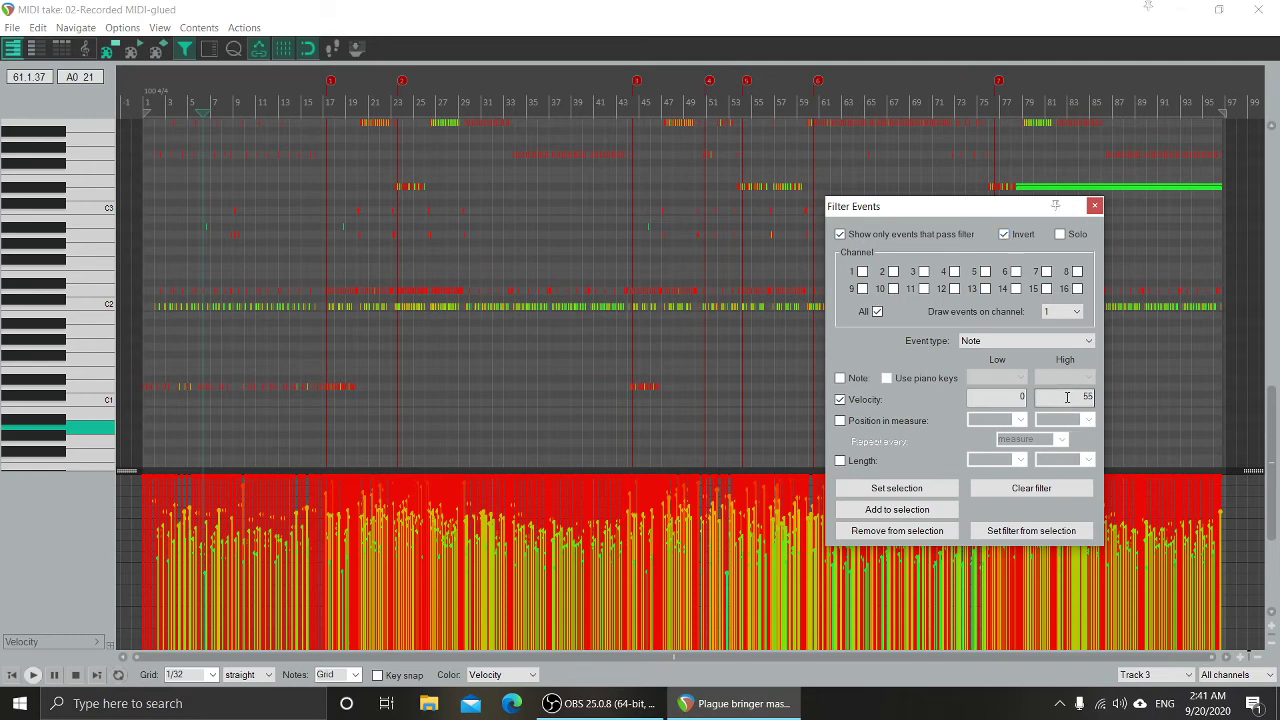
{"action": "left_click_drag", "start_coordinate": [1066, 398], "coordinate": [1132, 399]}
{"action": "type", "text": "96"}
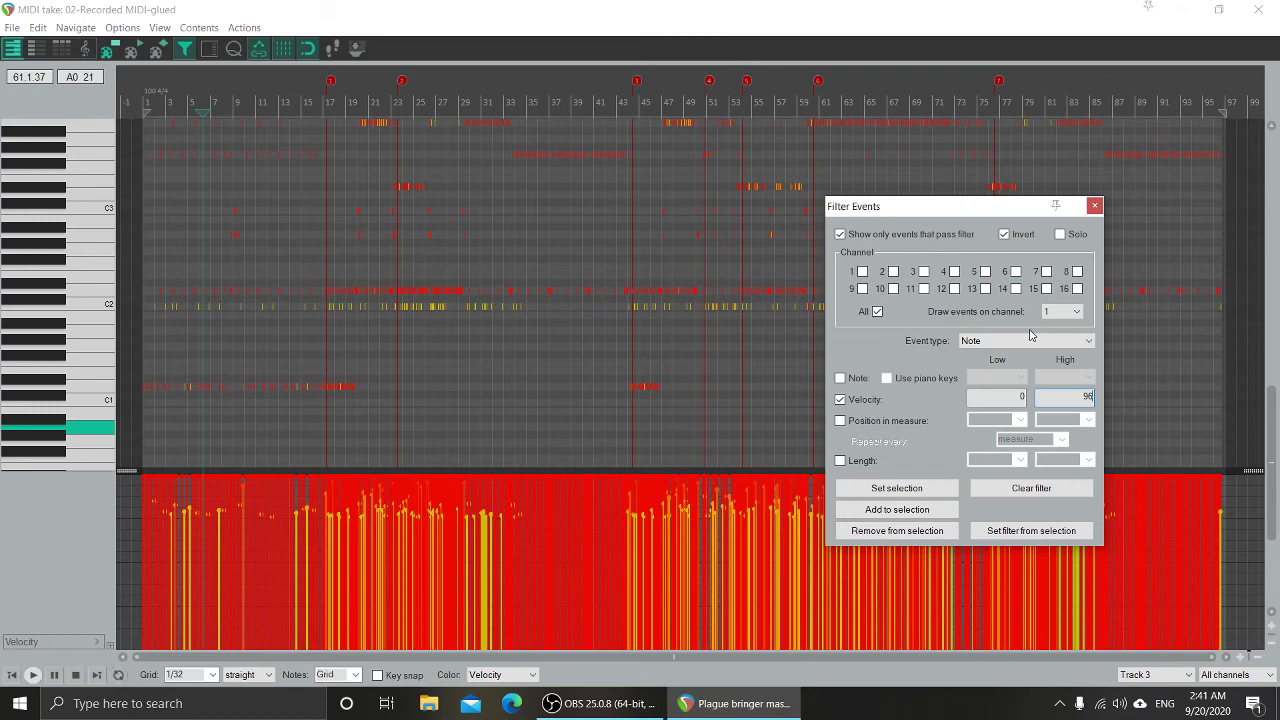
{"action": "left_click_drag", "start_coordinate": [1066, 398], "coordinate": [1150, 400]}
{"action": "type", "text": "100"}
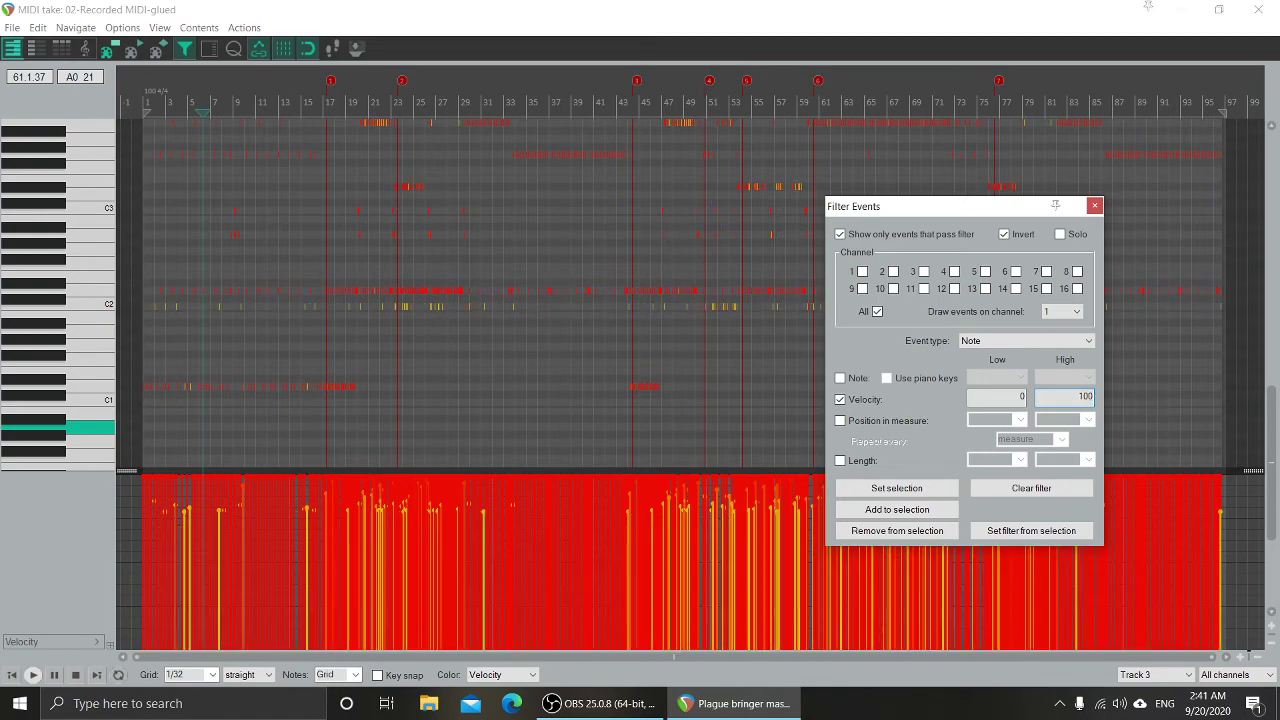
{"action": "left_click_drag", "start_coordinate": [1076, 398], "coordinate": [1137, 399]}
{"action": "type", "text": "110"}
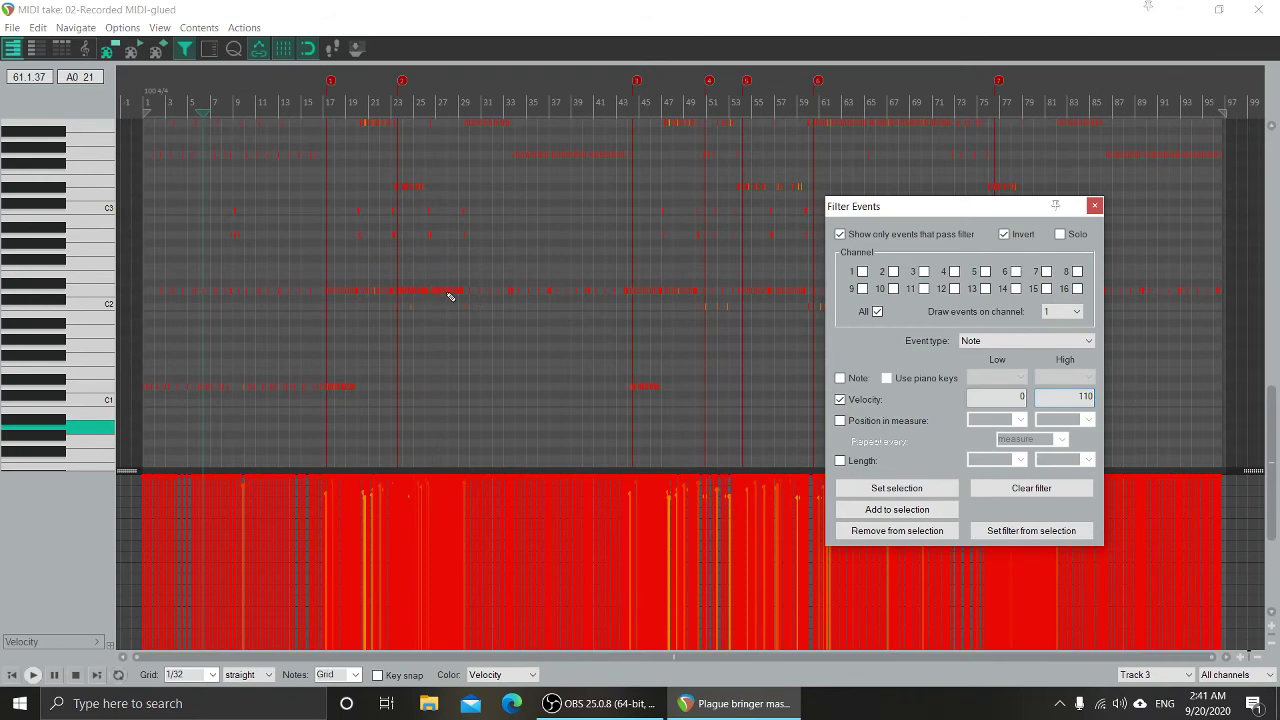
Examine the loud notes row by row by highlighting D2, D1, F3, G#3, G3 and B3, ending back on D2.
{"action": "left_click", "coordinate": [95, 291]}
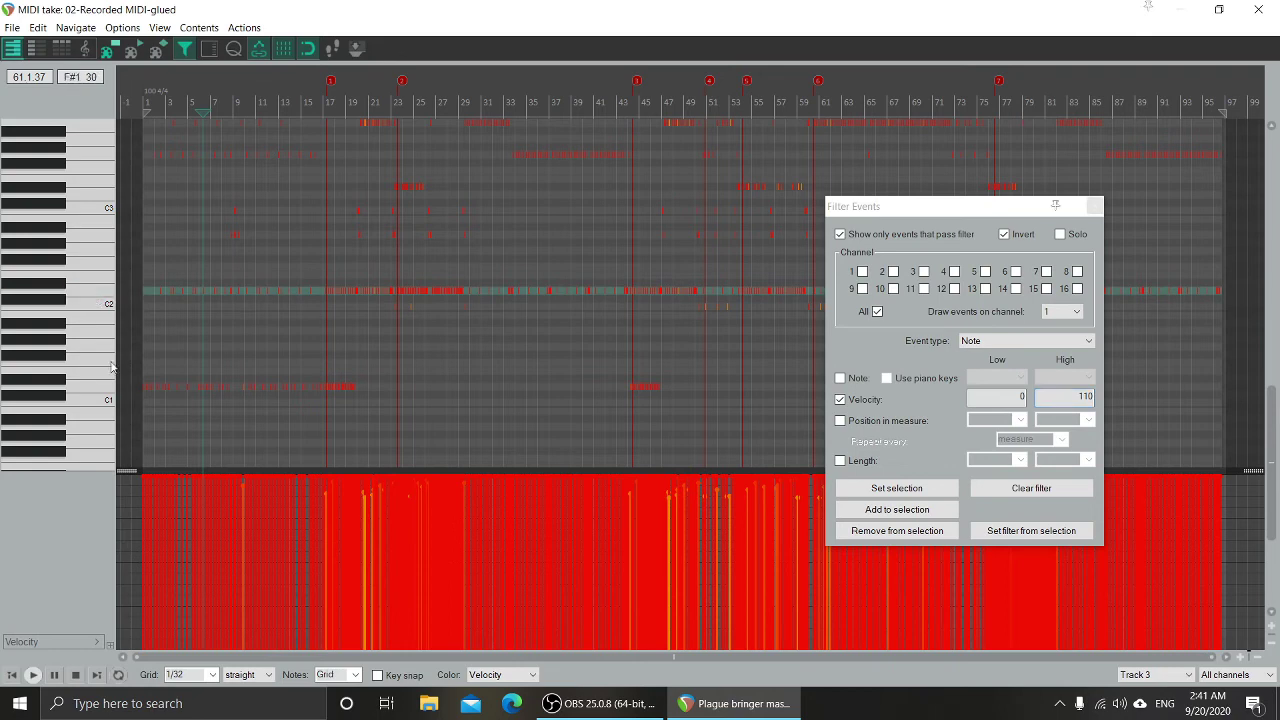
{"action": "left_click", "coordinate": [103, 390]}
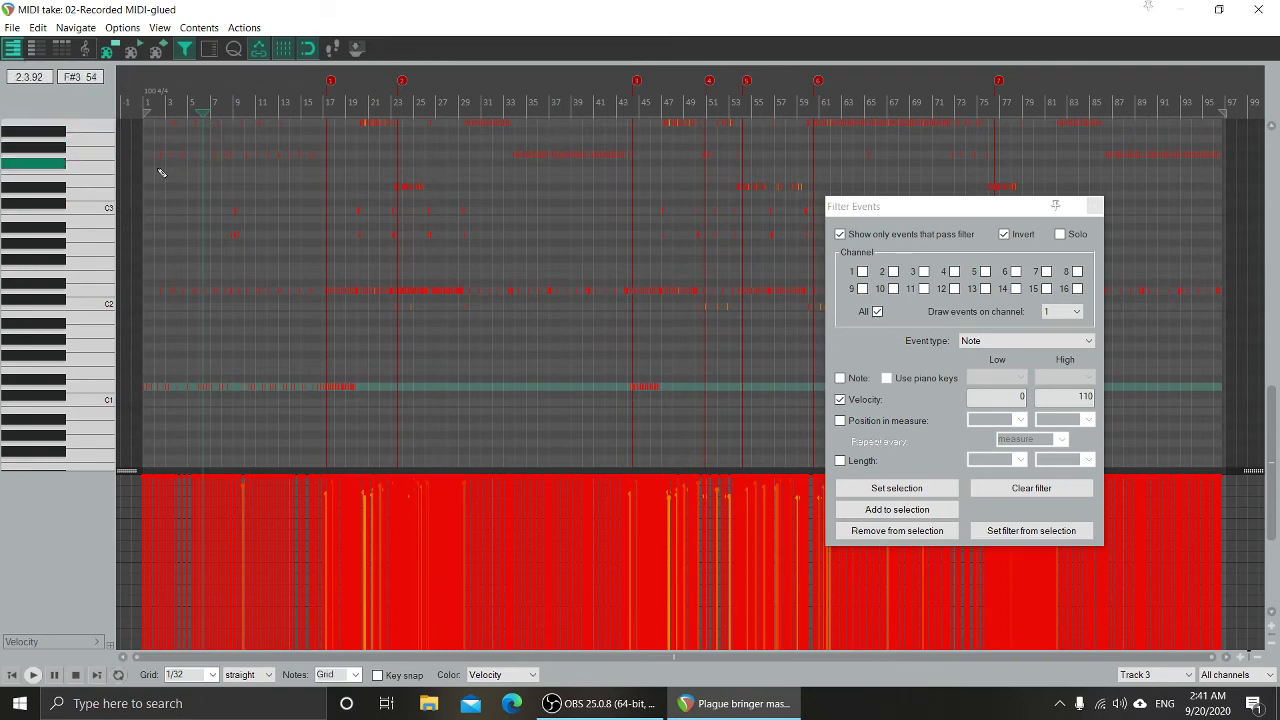
{"action": "left_click", "coordinate": [100, 172]}
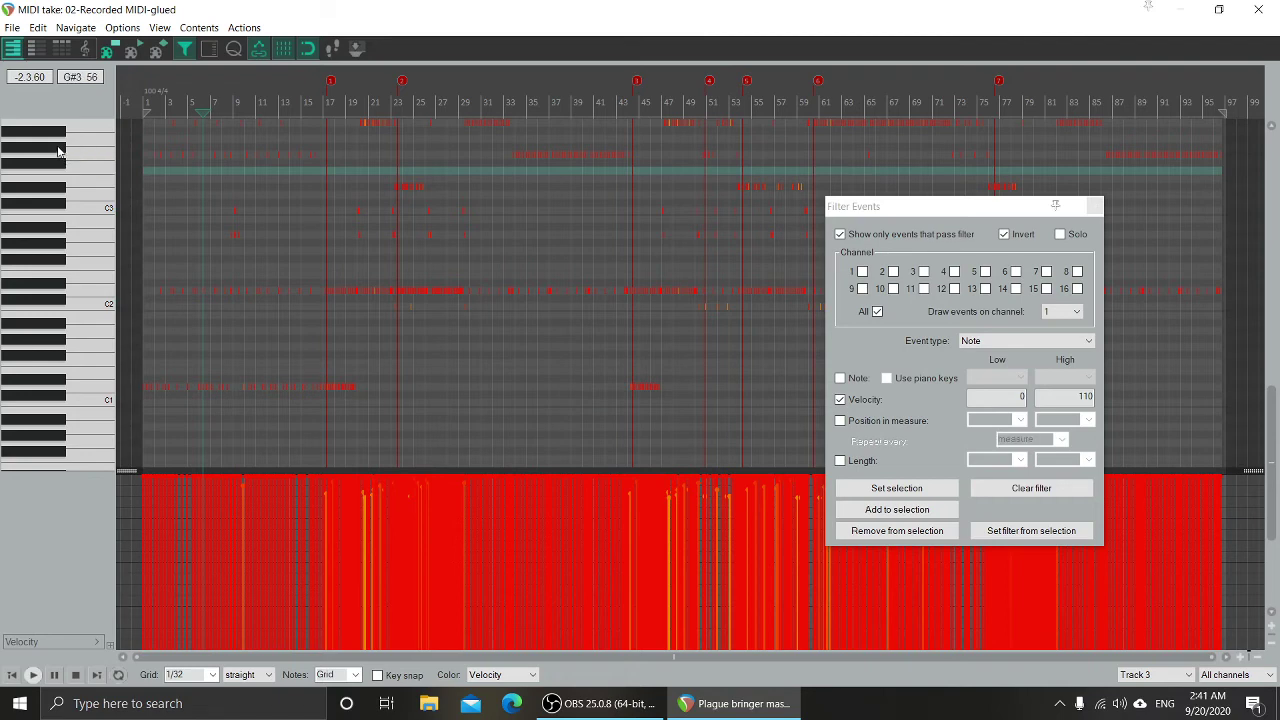
{"action": "left_click", "coordinate": [59, 150]}
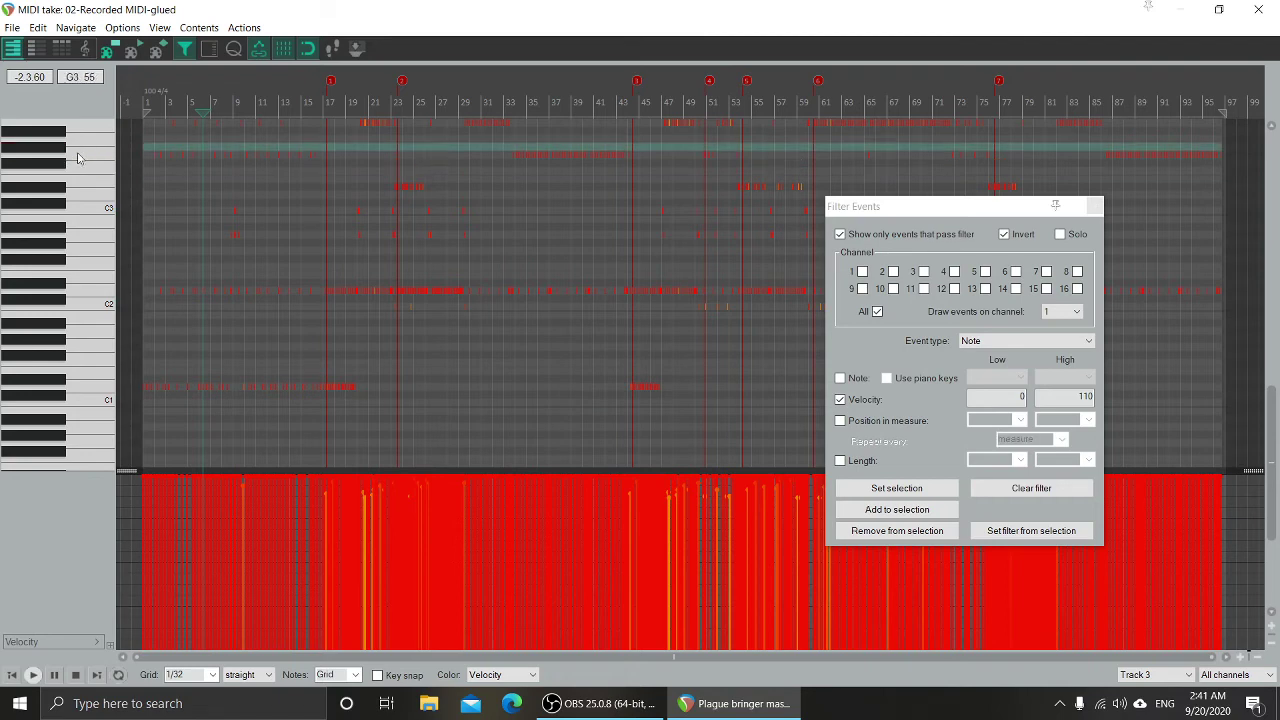
{"action": "left_click", "coordinate": [88, 157]}
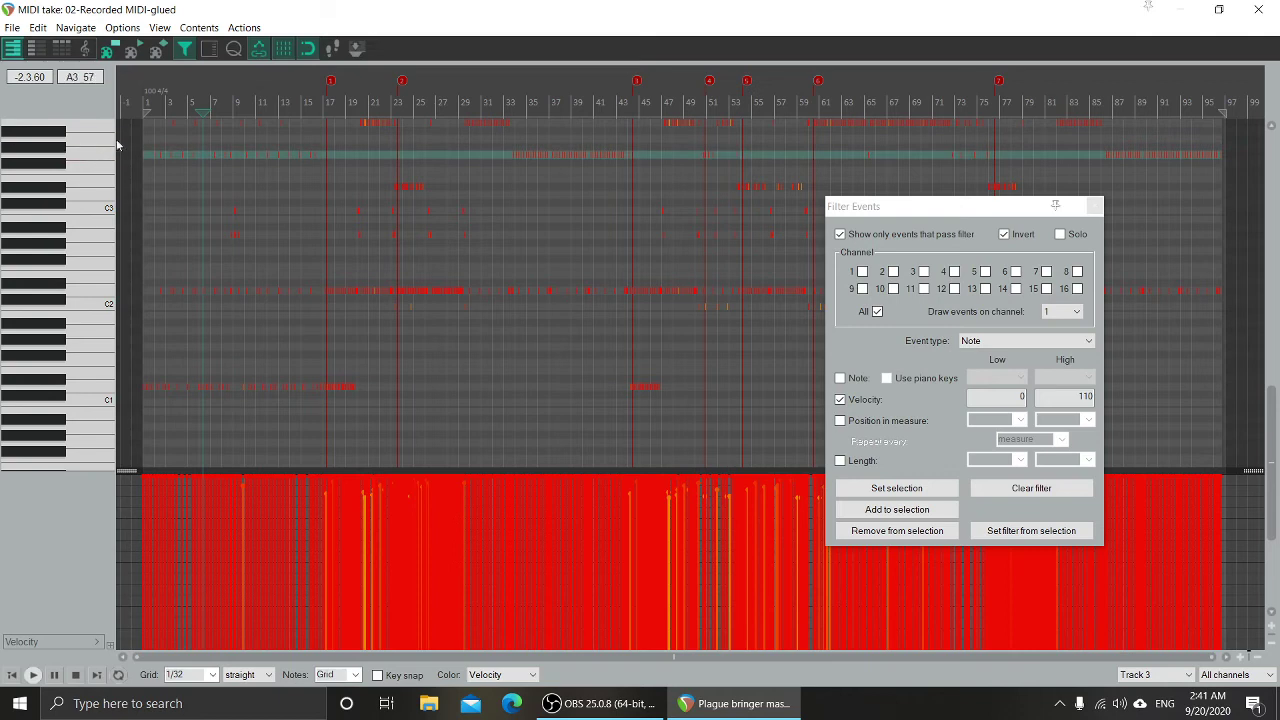
{"action": "left_click", "coordinate": [101, 133]}
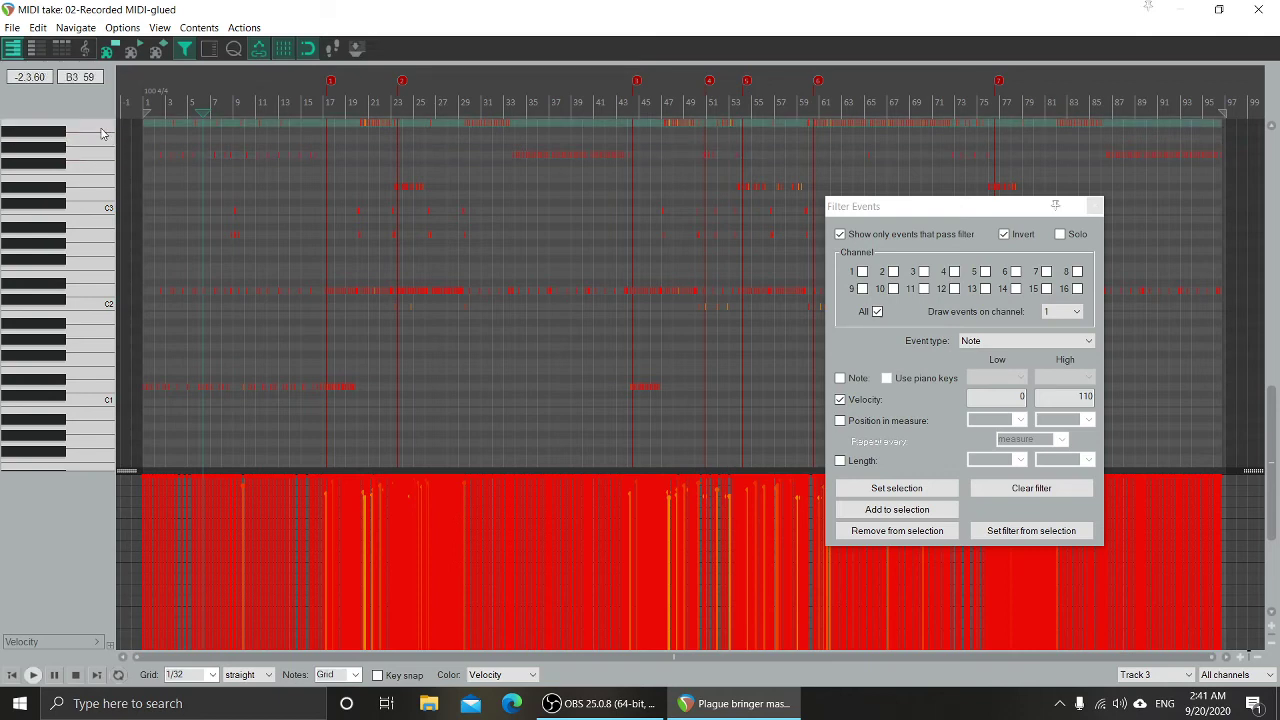
{"action": "left_click", "coordinate": [107, 295]}
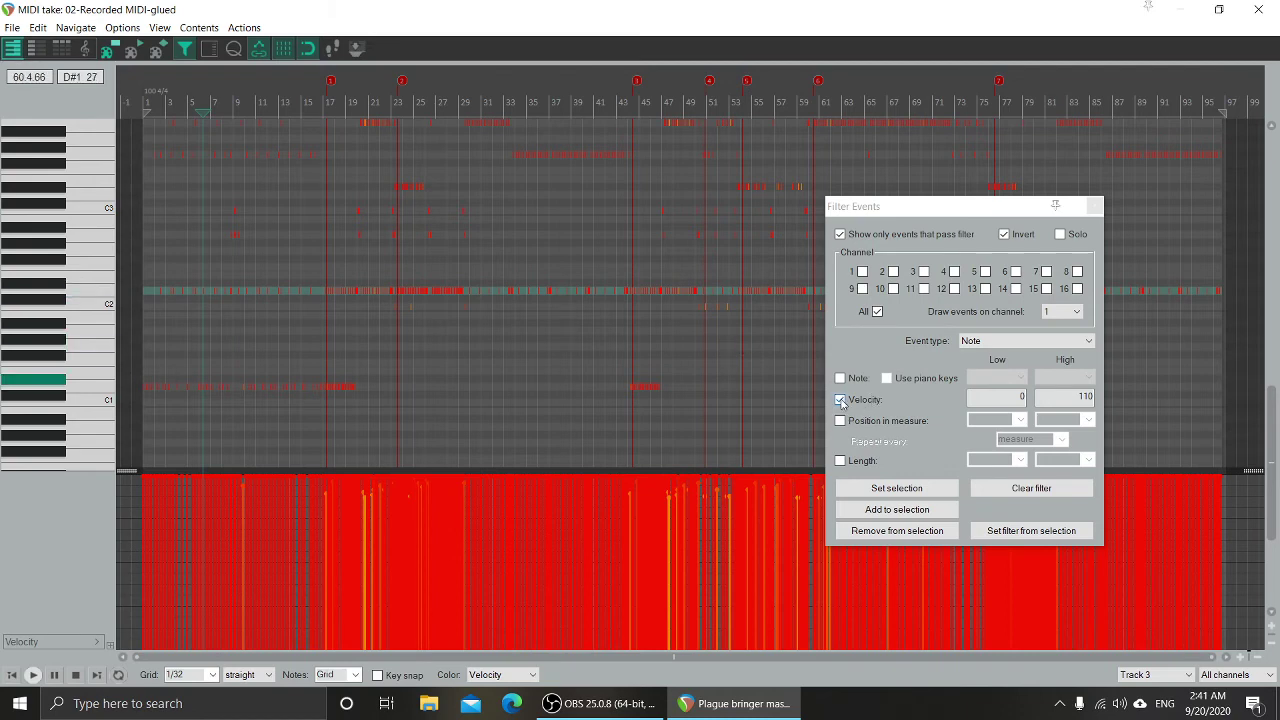
Turn off the filter's inversion, set the upper velocity limit to 55, and select the notes that pass.
{"action": "left_click", "coordinate": [1004, 234]}
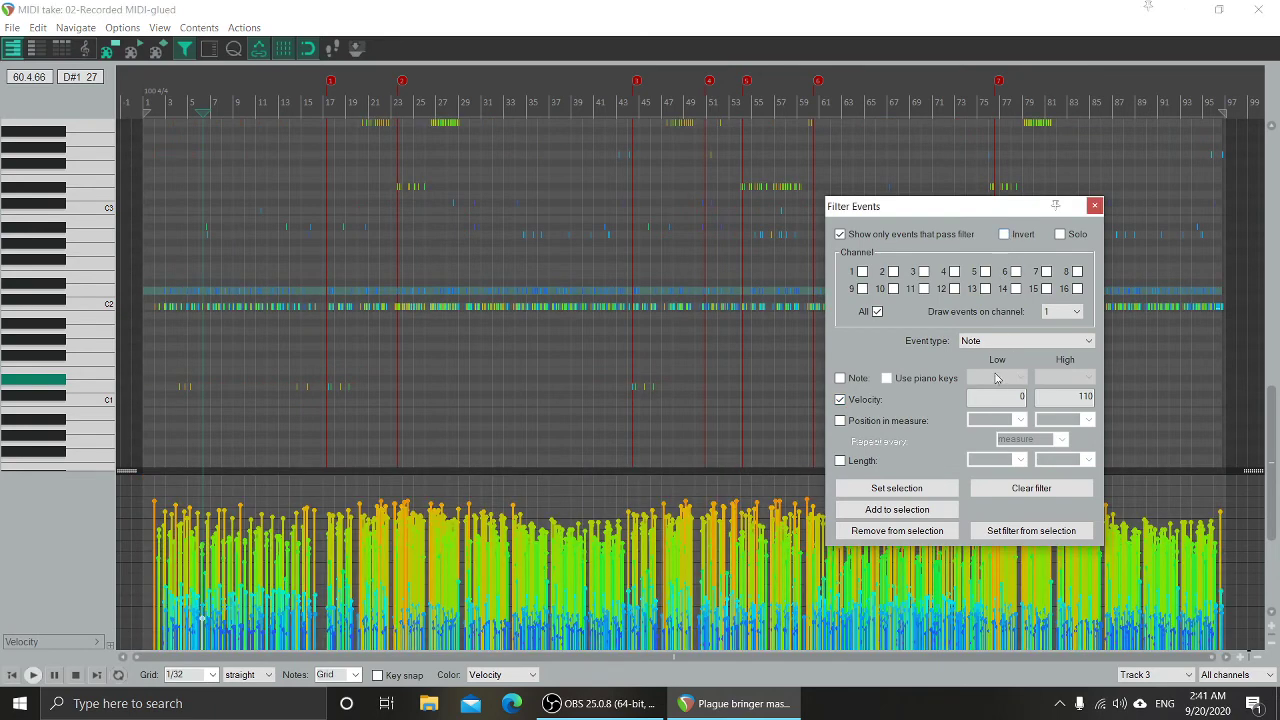
{"action": "double_click", "coordinate": [1064, 397]}
{"action": "type", "text": "55"}
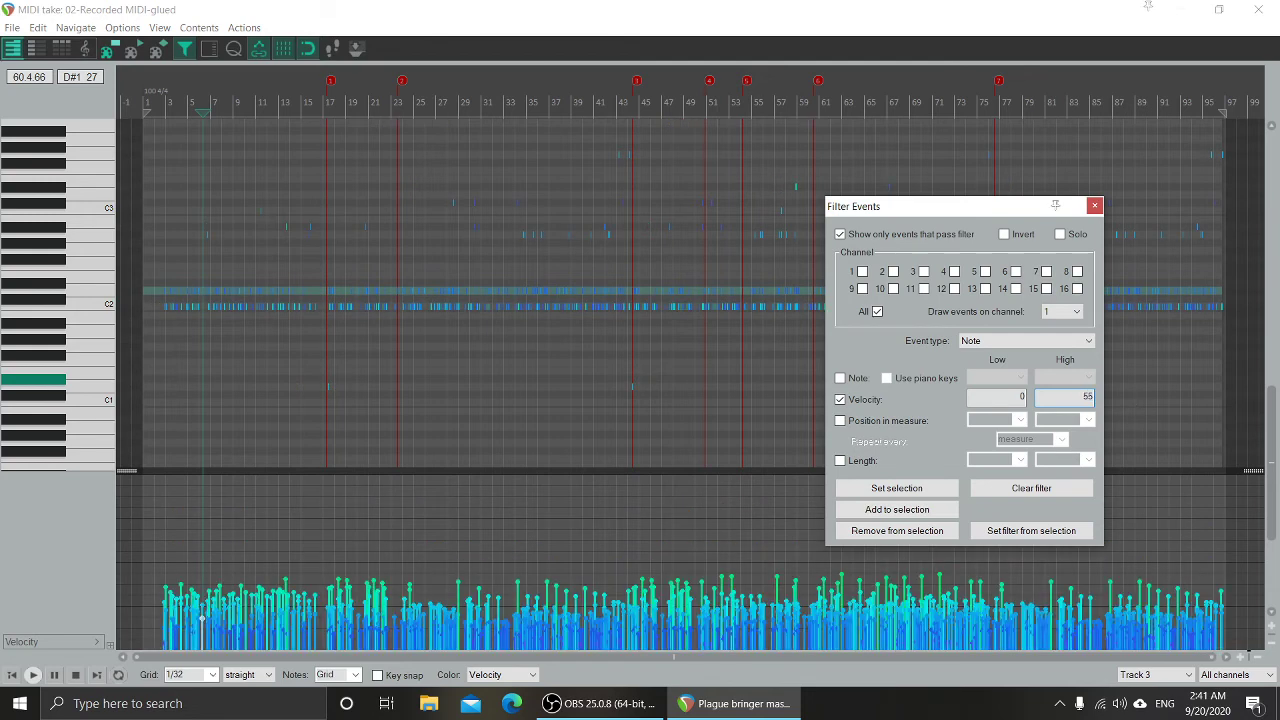
{"action": "left_click", "coordinate": [907, 490]}
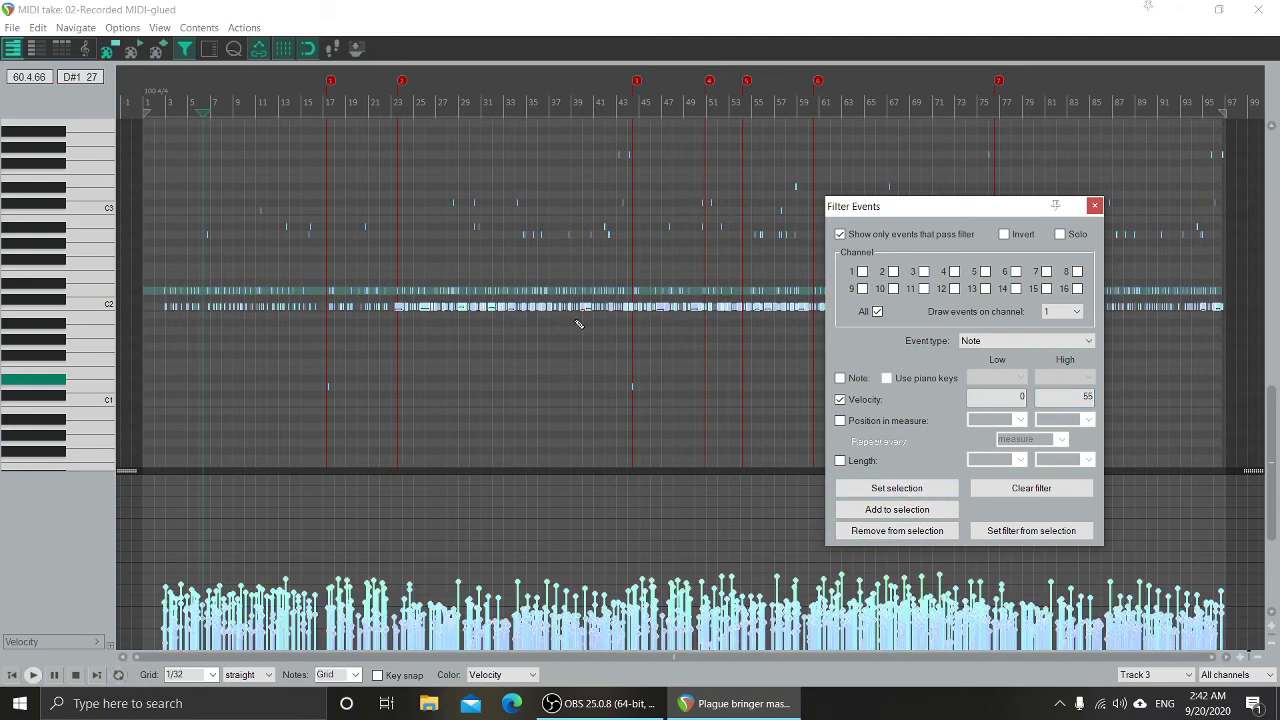
Delete the selected low-velocity notes and close both the event filter and the MIDI editor.
{"action": "left_click", "coordinate": [507, 17]}
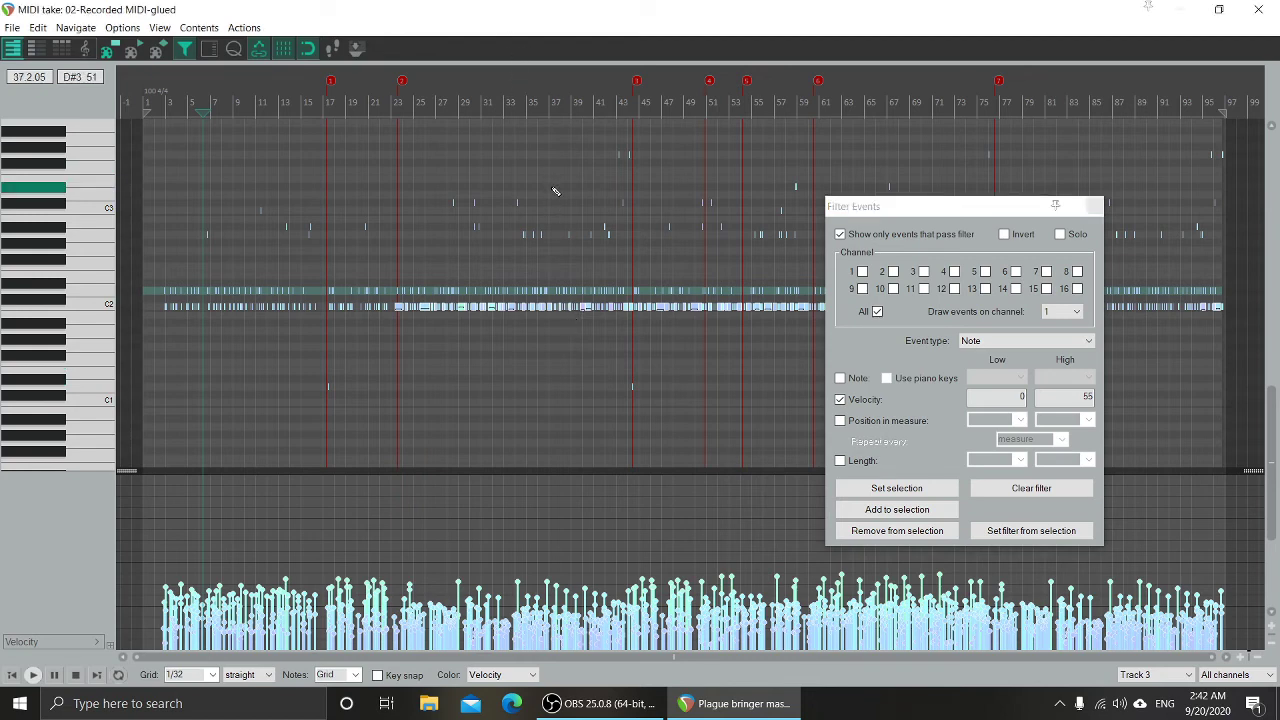
{"action": "key", "text": "Delete"}
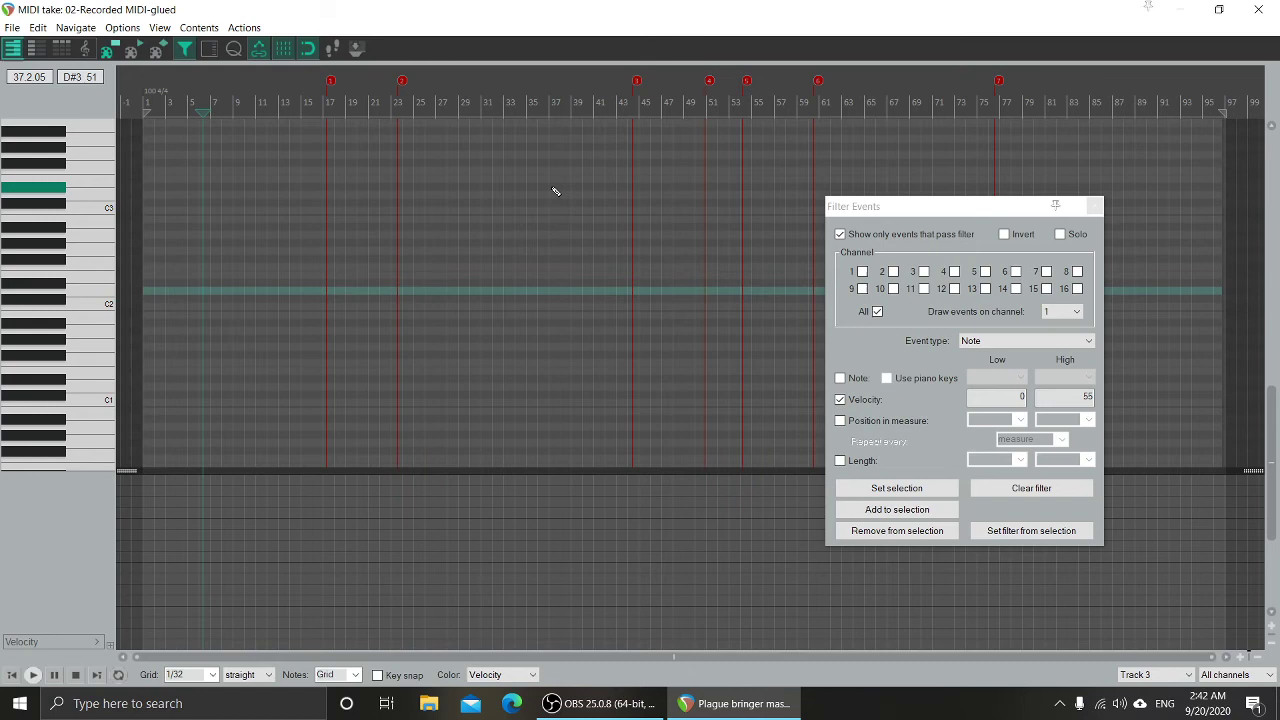
{"action": "left_click", "coordinate": [1095, 205]}
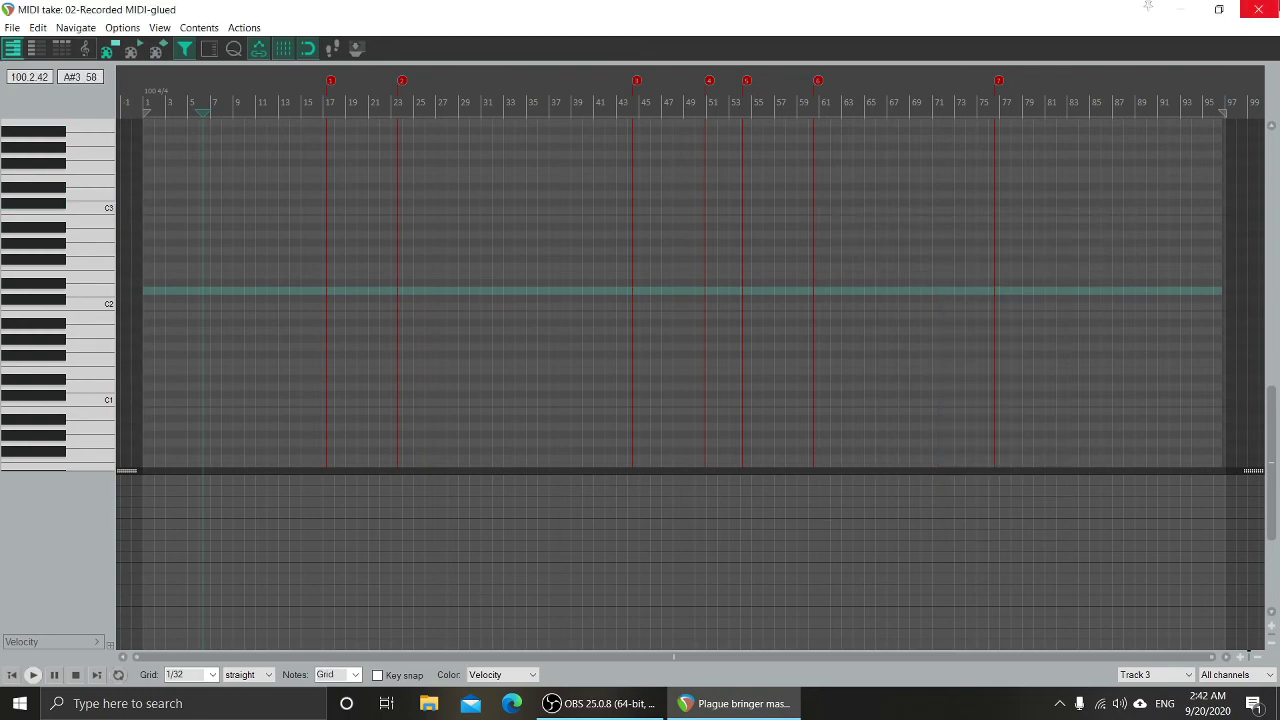
{"action": "key", "text": "Escape"}
Play the glued drum track from around measure 17 to hear the edited part, and stop playback.
{"action": "scroll", "coordinate": [500, 272], "scroll_direction": "up", "scroll_amount": 4}
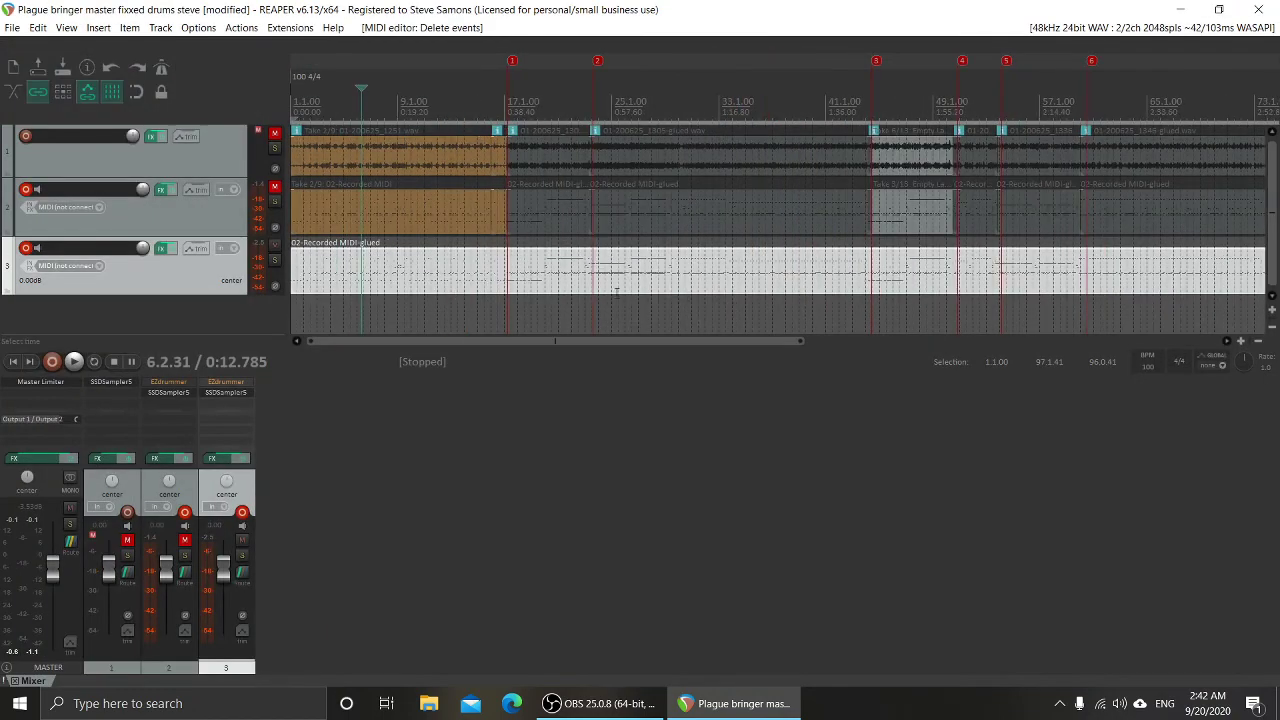
{"action": "scroll", "coordinate": [1000, 277], "scroll_direction": "down", "scroll_amount": 5}
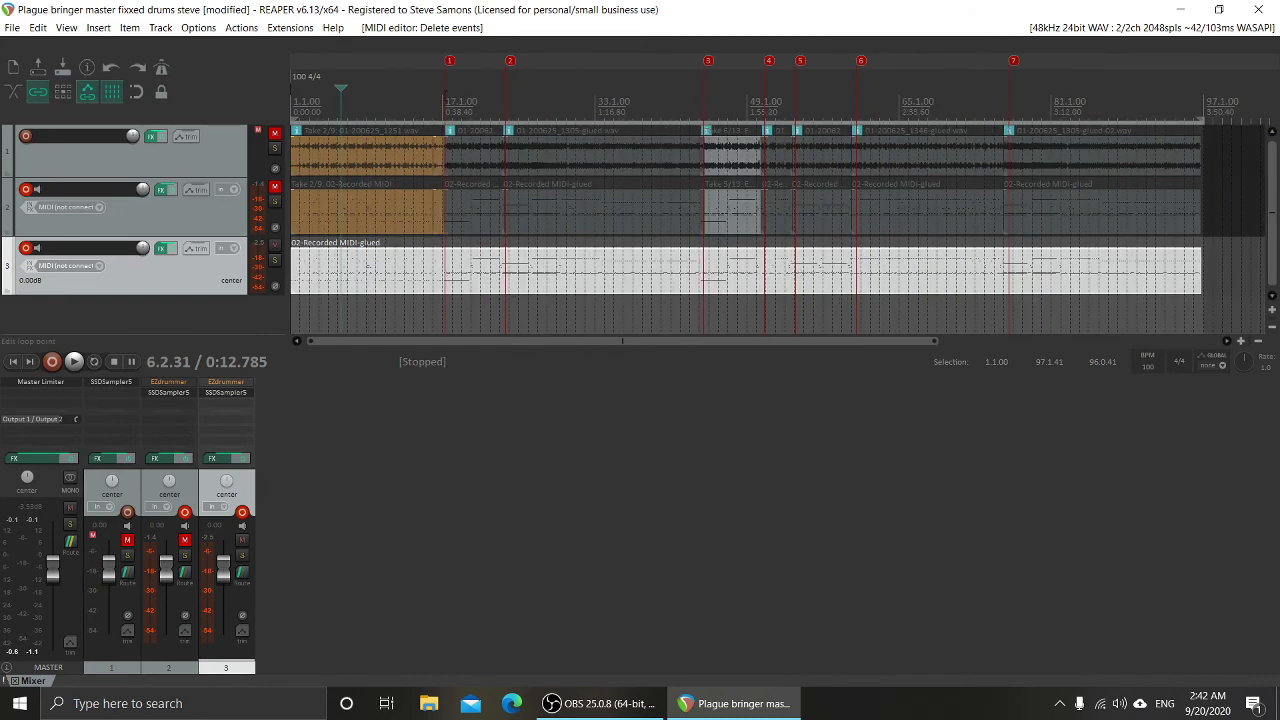
{"action": "left_click", "coordinate": [443, 95]}
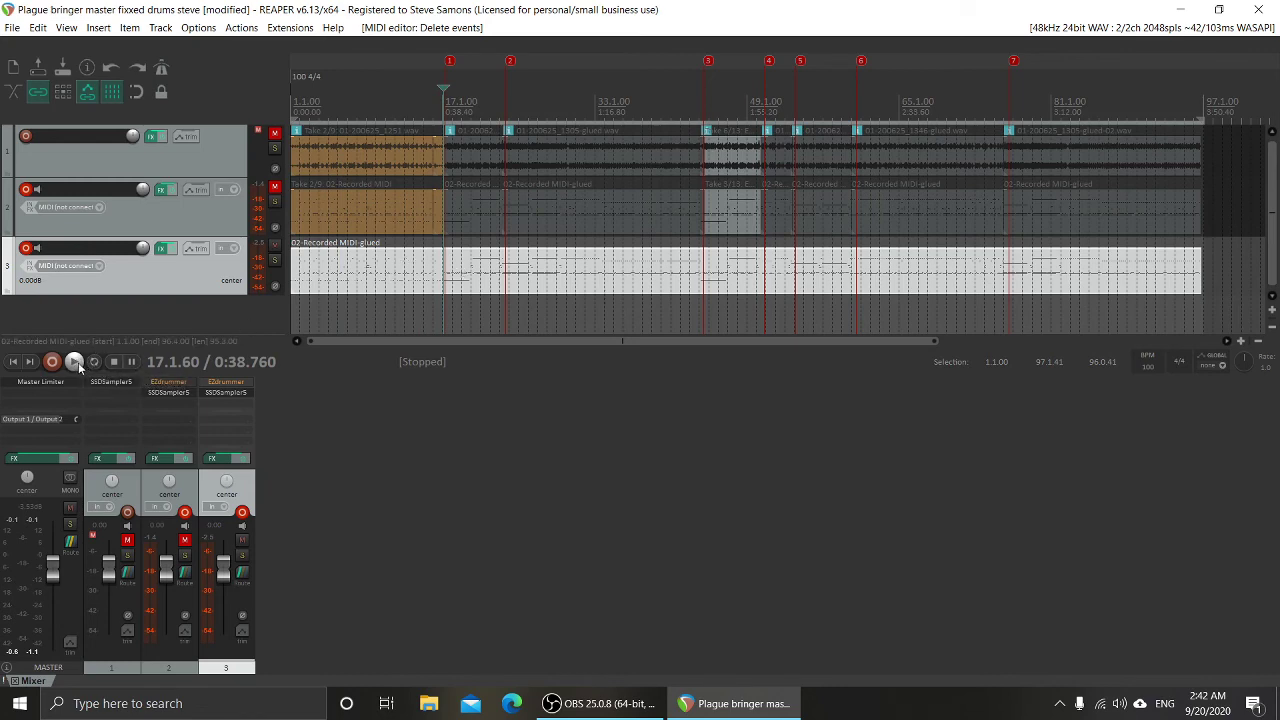
{"action": "left_click", "coordinate": [76, 364]}
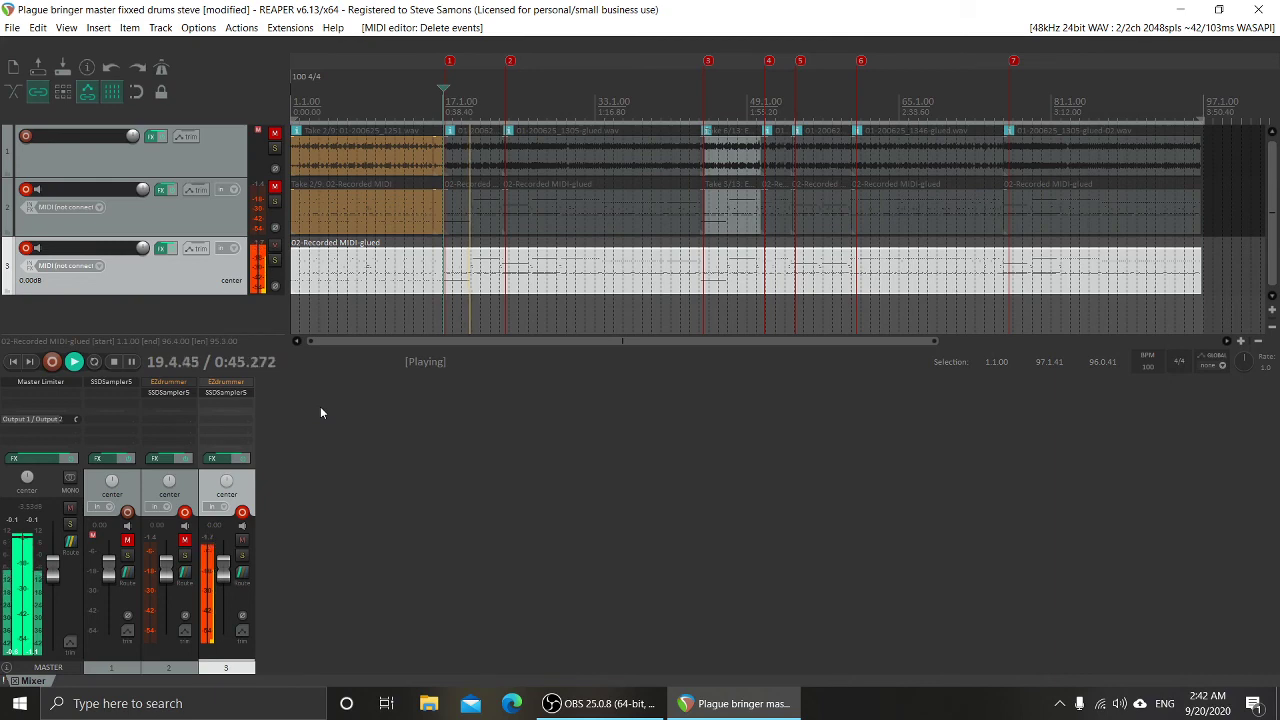
{"action": "left_click", "coordinate": [113, 362]}
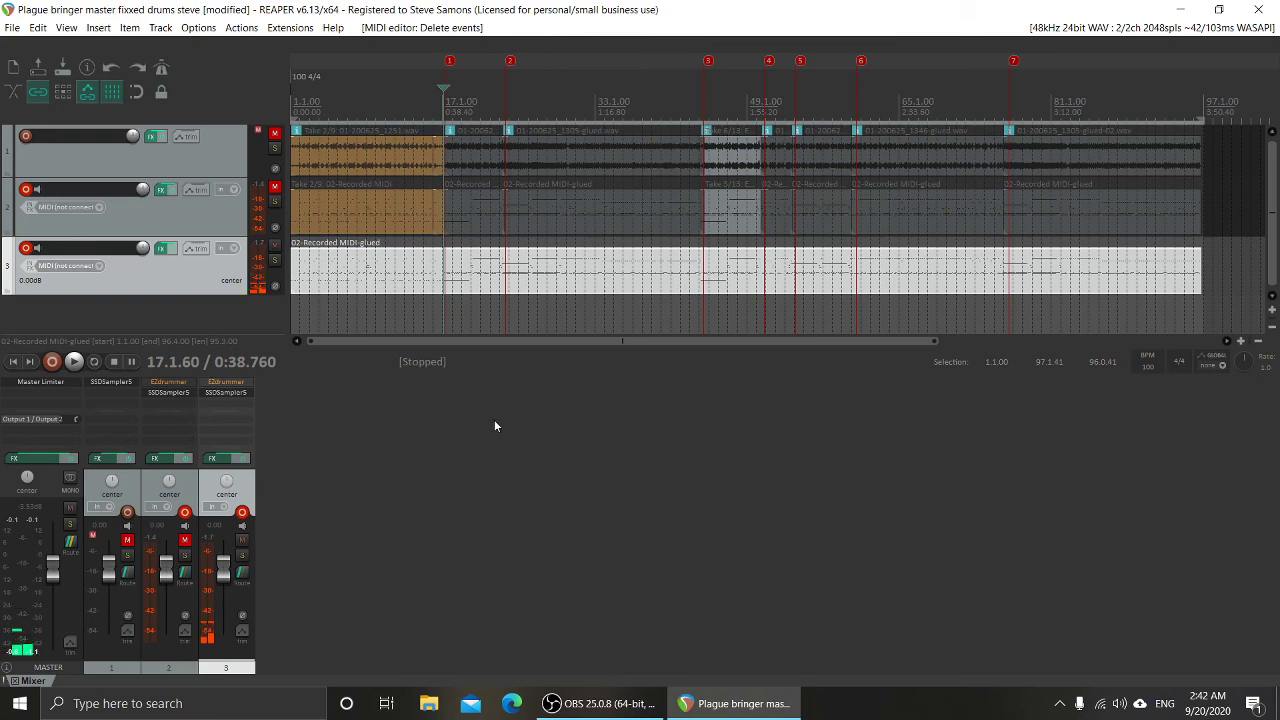
{"action": "left_click", "coordinate": [367, 265]}
{"action": "left_click", "coordinate": [365, 258]}
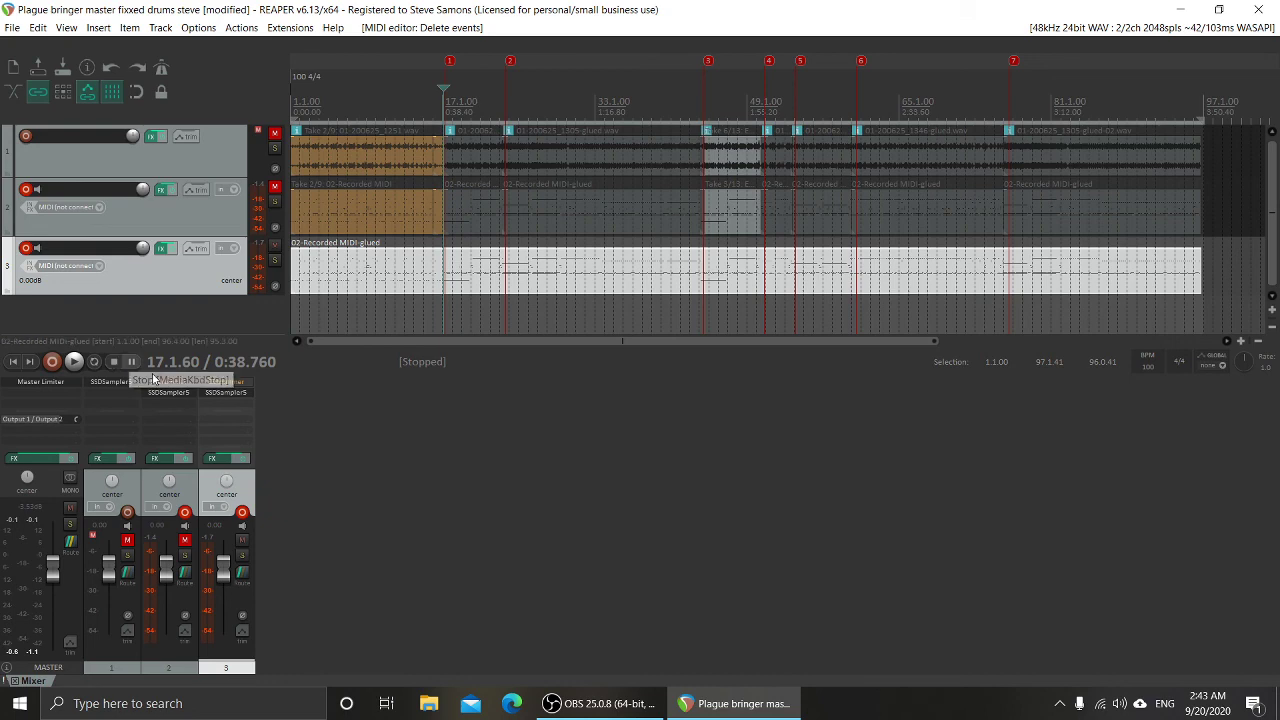
{"action": "left_click", "coordinate": [1060, 703]}
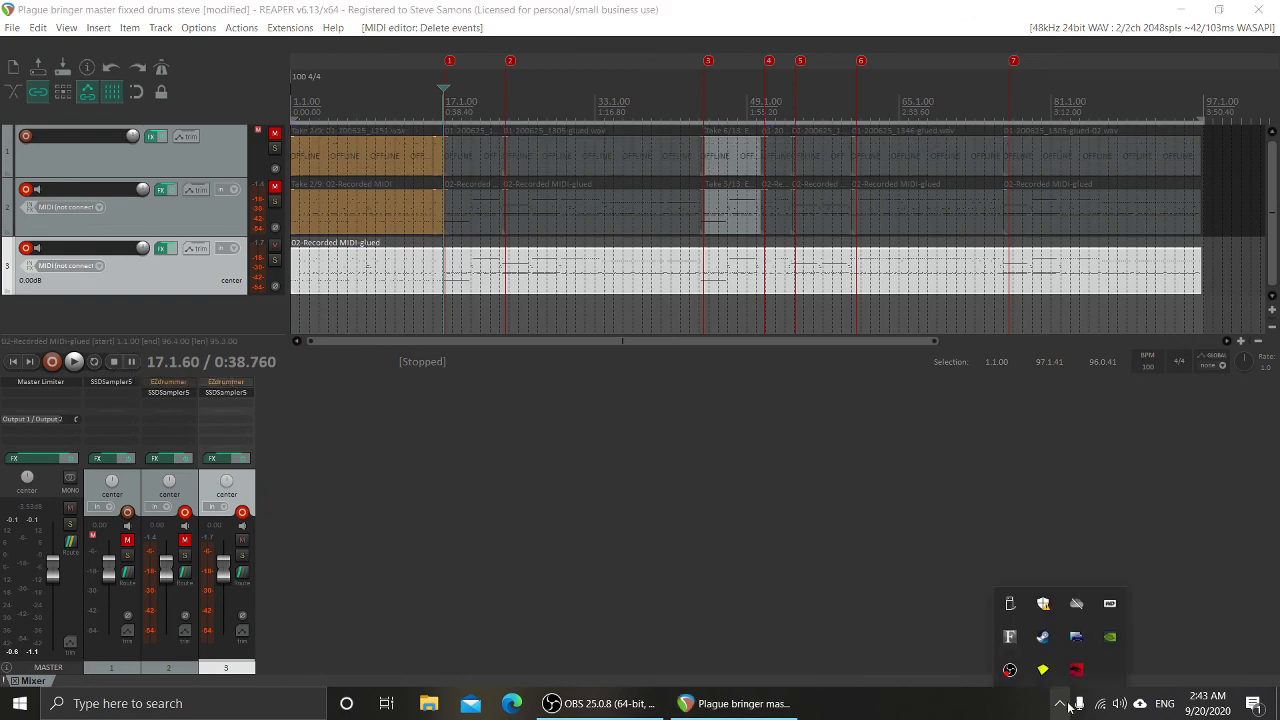